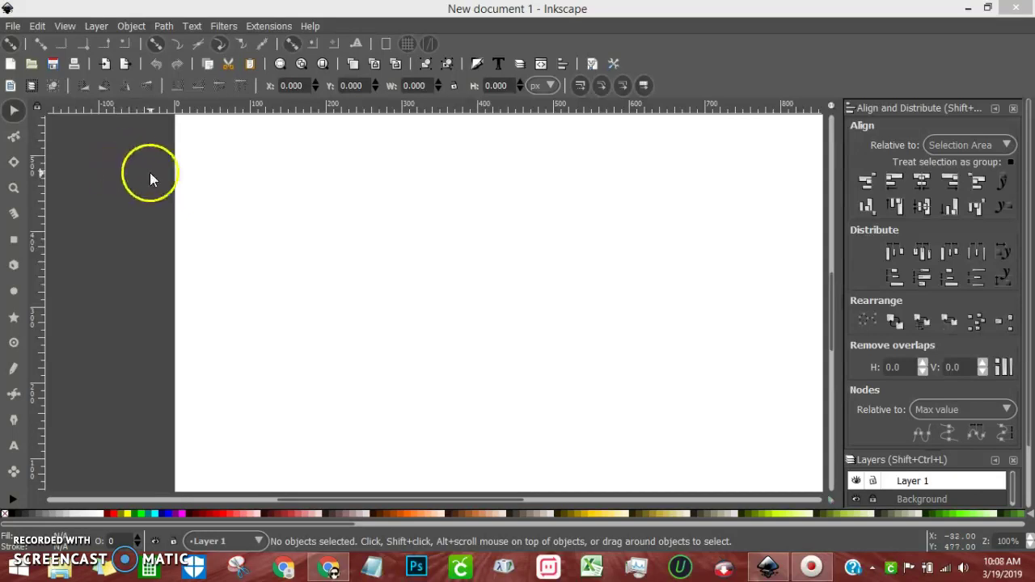
Step: Open the View menu of the blank New document 1
{"action": "left_click", "coordinate": [63, 26]}
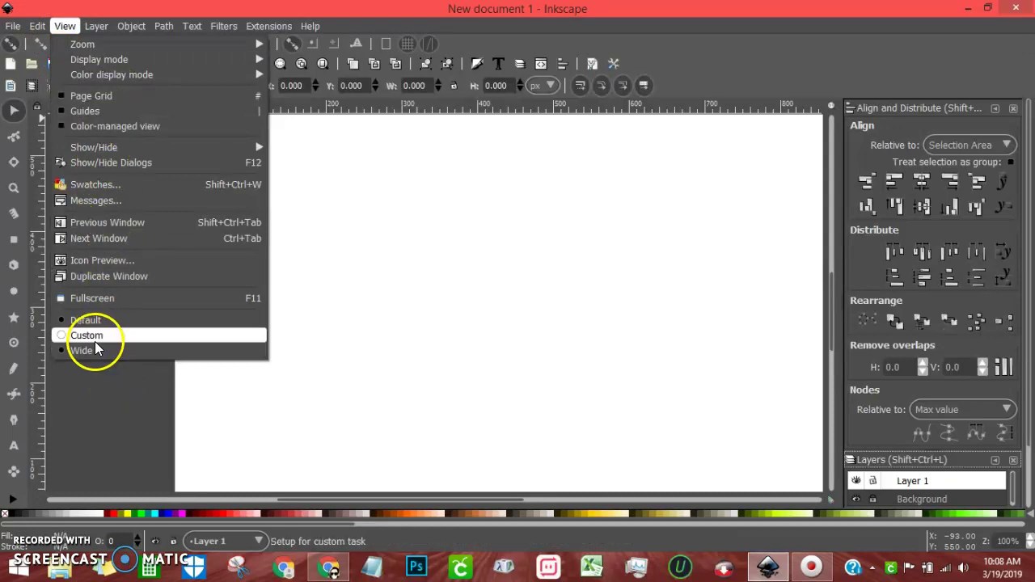
Step: Zoom to fit the whole page with View > Zoom > Page, then choose the Text tool
{"action": "mouse_move", "coordinate": [235, 44]}
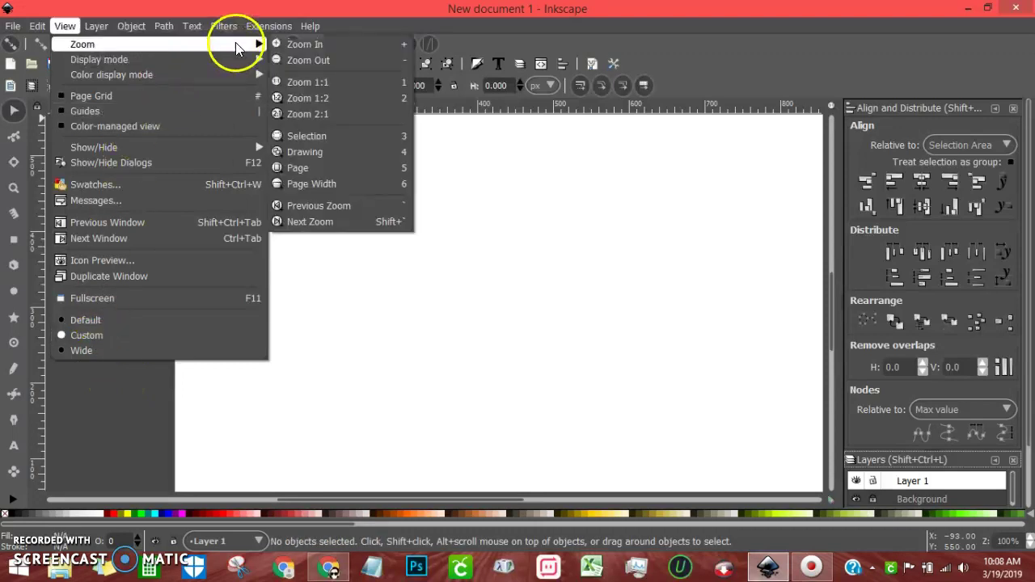
{"action": "left_click", "coordinate": [308, 167]}
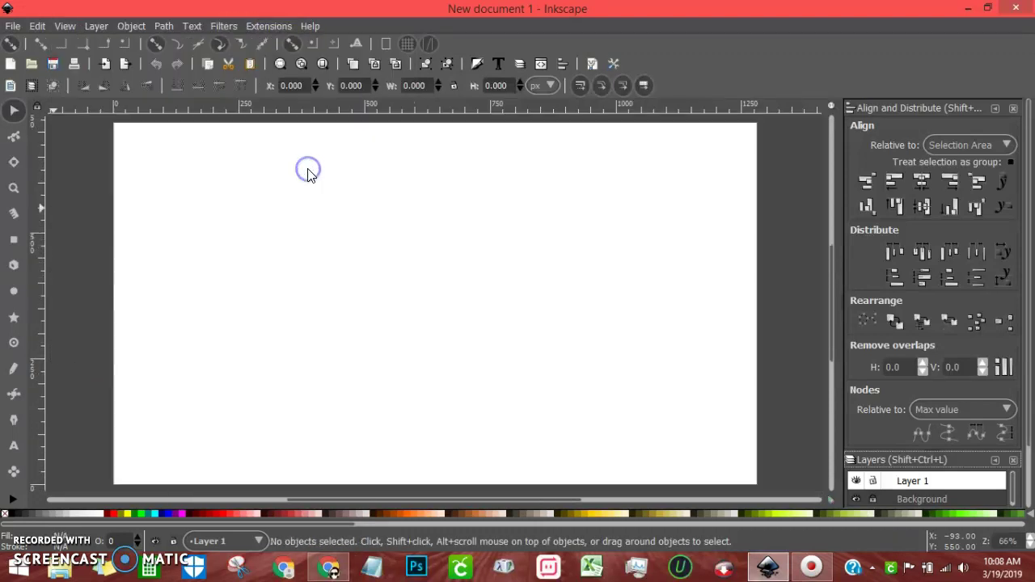
{"action": "left_click", "coordinate": [403, 260]}
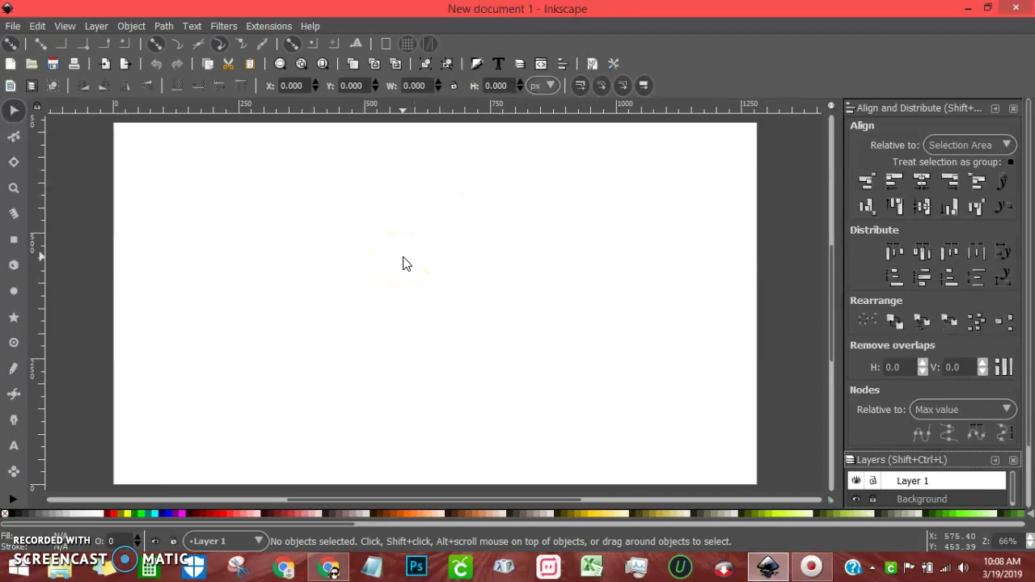
{"action": "left_click", "coordinate": [395, 265]}
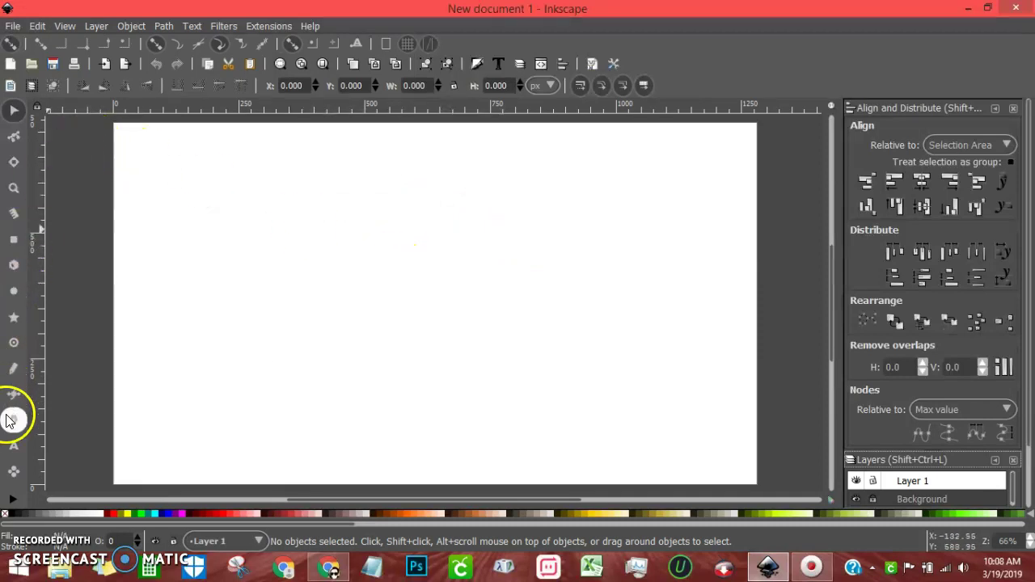
{"action": "left_click", "coordinate": [14, 446]}
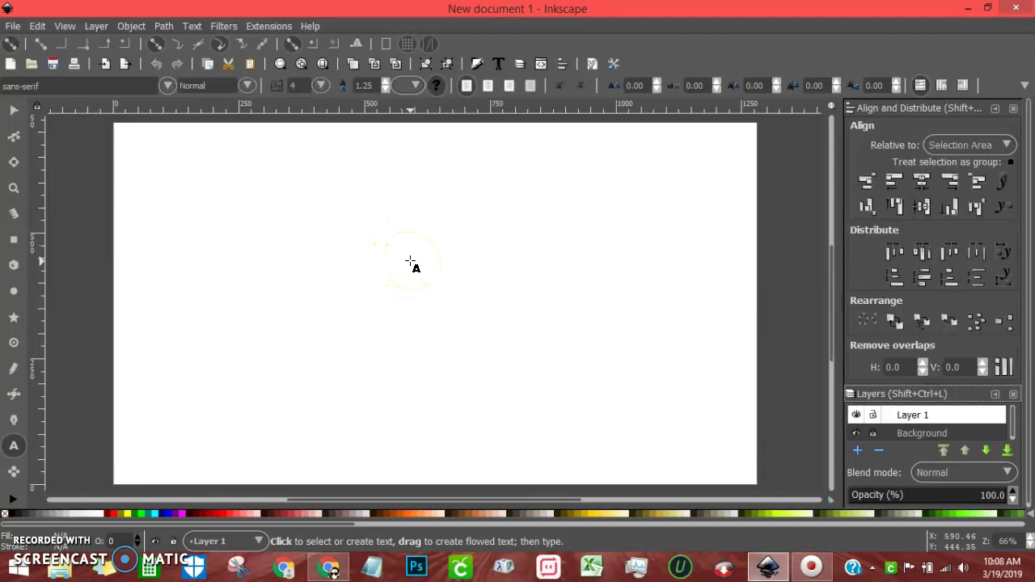
Step: Type 'SHELTON' near the page centre and 'blake gwen' below it, then select SHELTON
{"action": "left_click", "coordinate": [398, 243]}
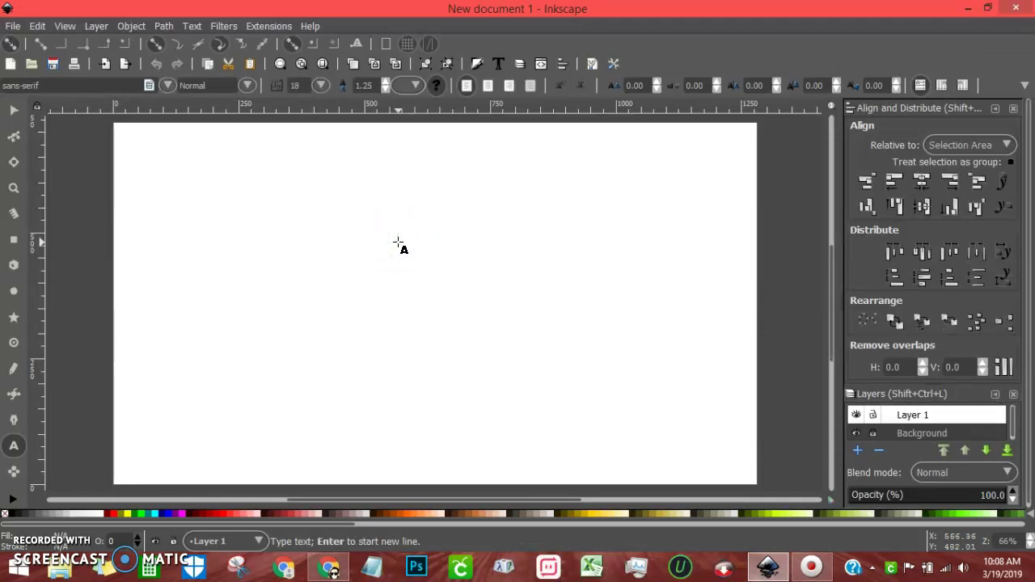
{"action": "type", "text": "S"}
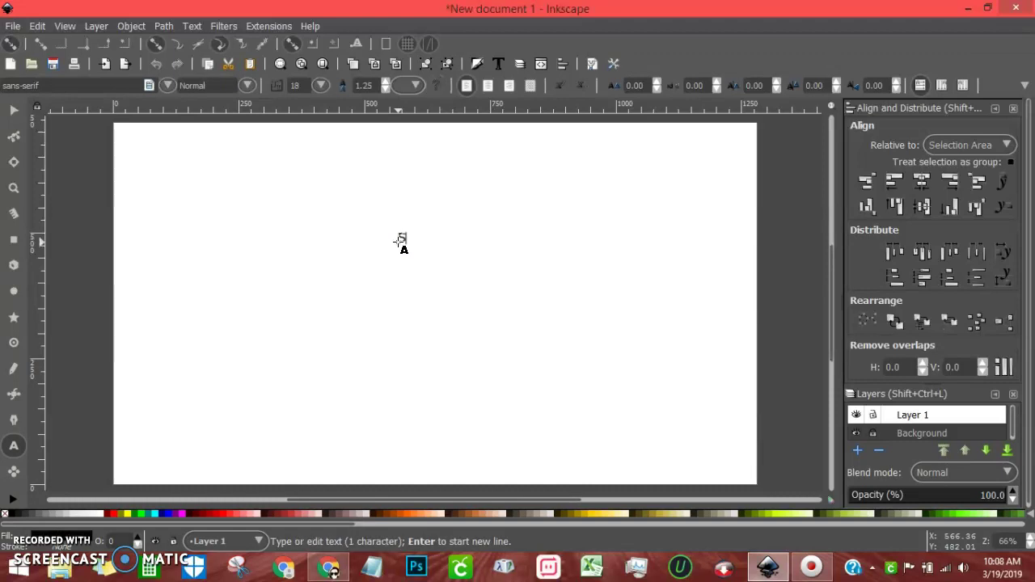
{"action": "type", "text": "HELTON"}
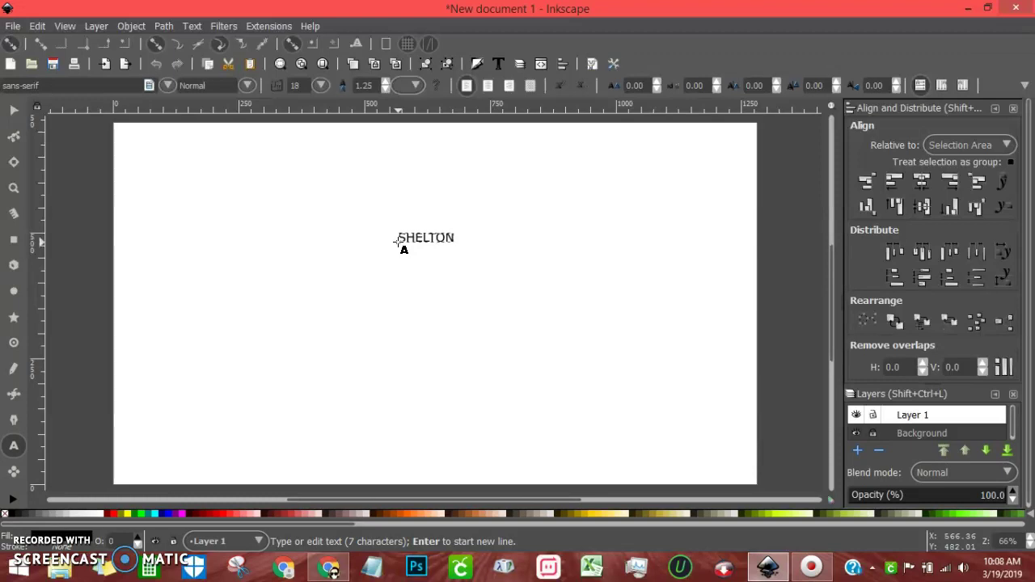
{"action": "left_click_drag", "start_coordinate": [405, 286], "coordinate": [404, 320]}
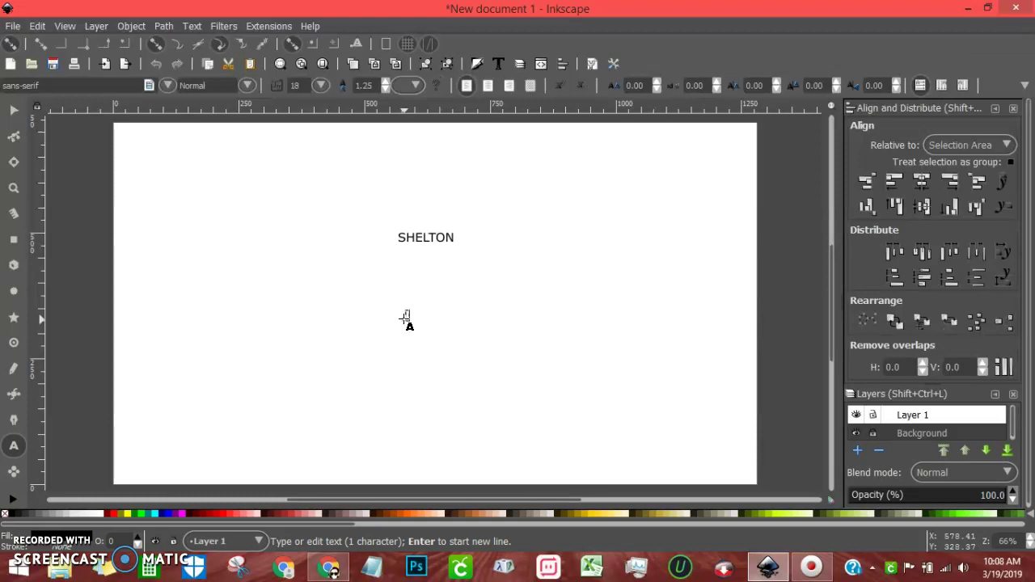
{"action": "type", "text": "blake"}
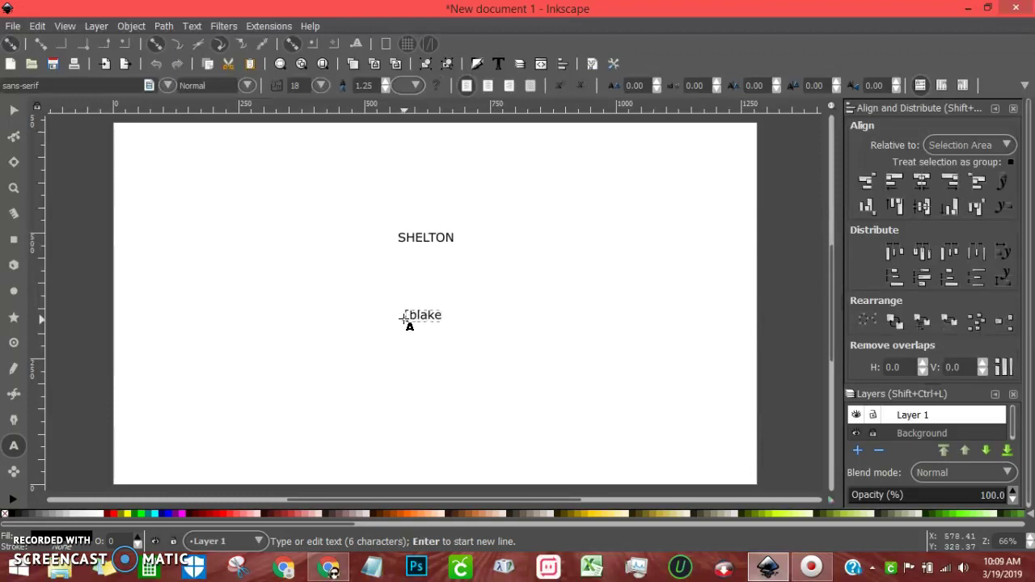
{"action": "type", "text": " gwen"}
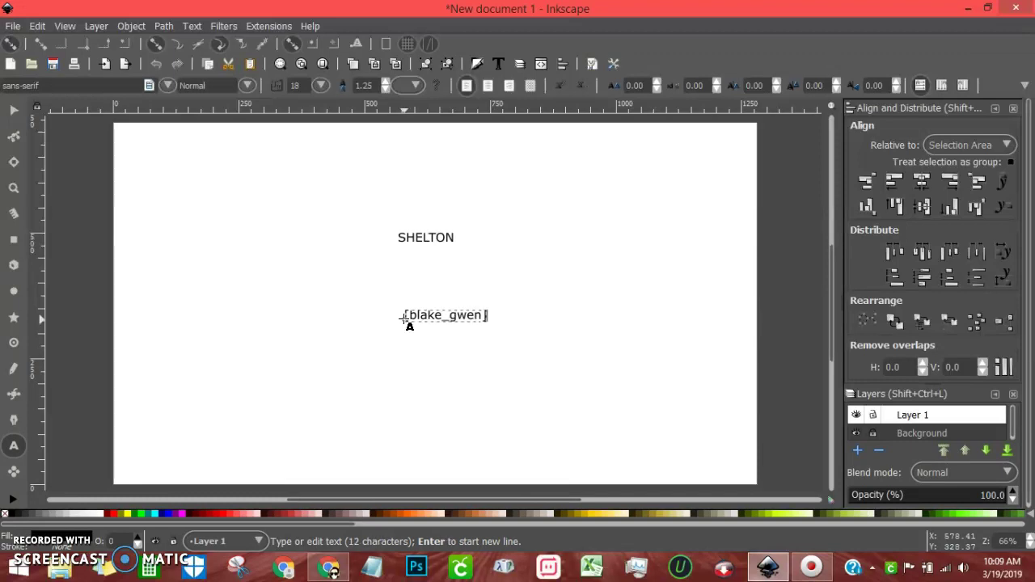
{"action": "left_click", "coordinate": [435, 168]}
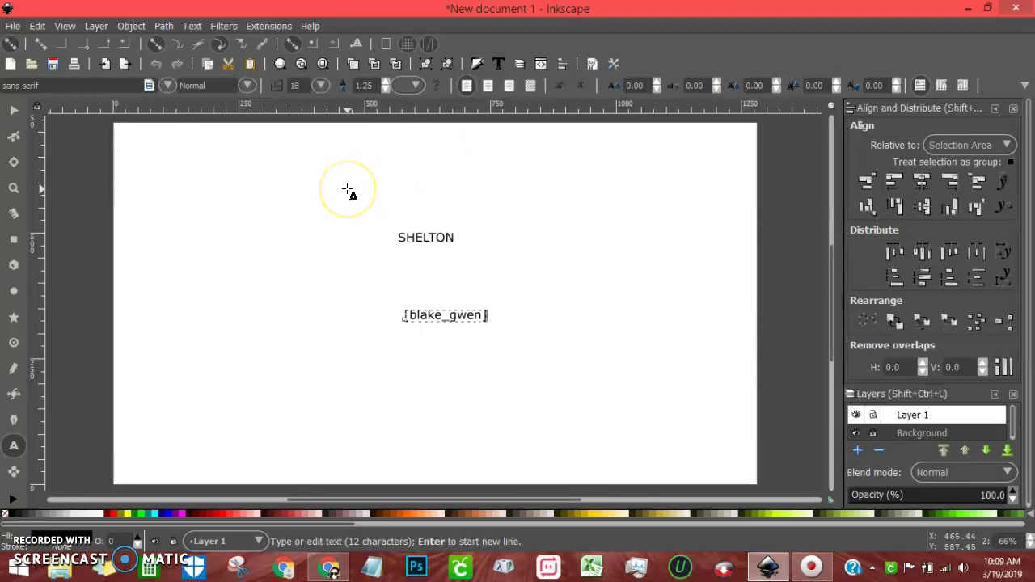
{"action": "left_click", "coordinate": [13, 110]}
{"action": "left_click", "coordinate": [429, 239]}
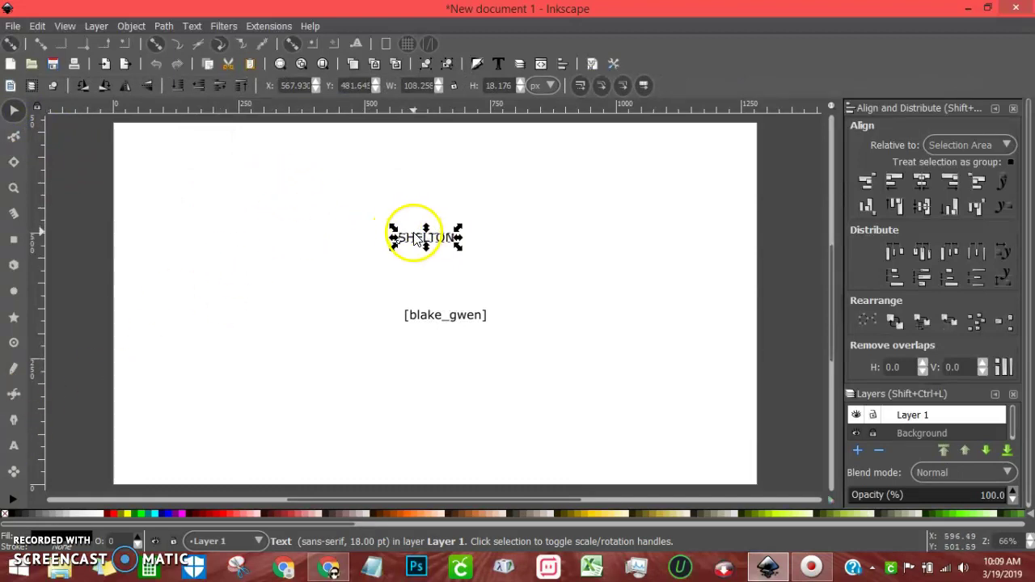
Step: Change SHELTON's font to Times New Roman with the Bold style
{"action": "left_click", "coordinate": [16, 448]}
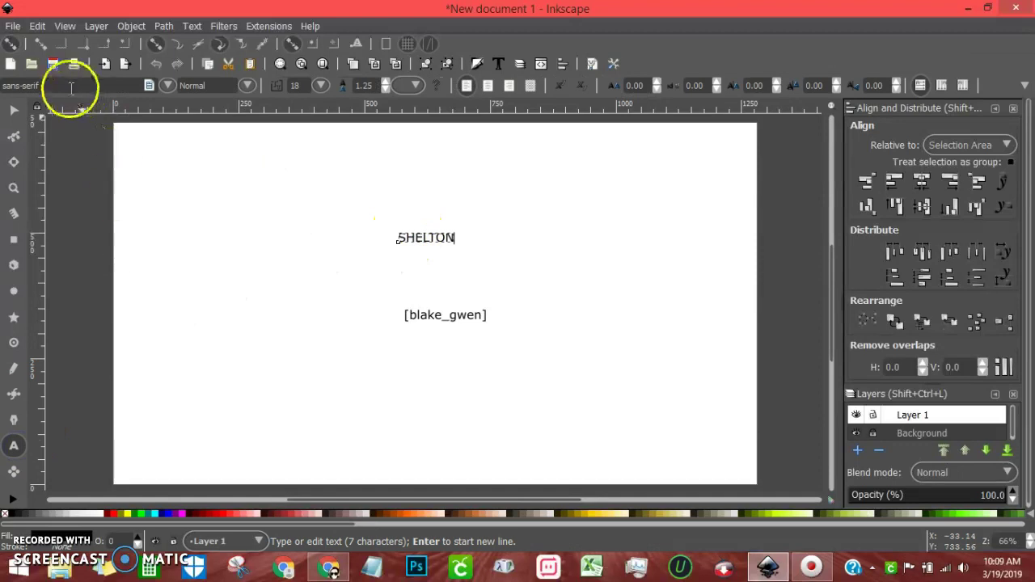
{"action": "double_click", "coordinate": [68, 86]}
{"action": "left_click", "coordinate": [69, 86]}
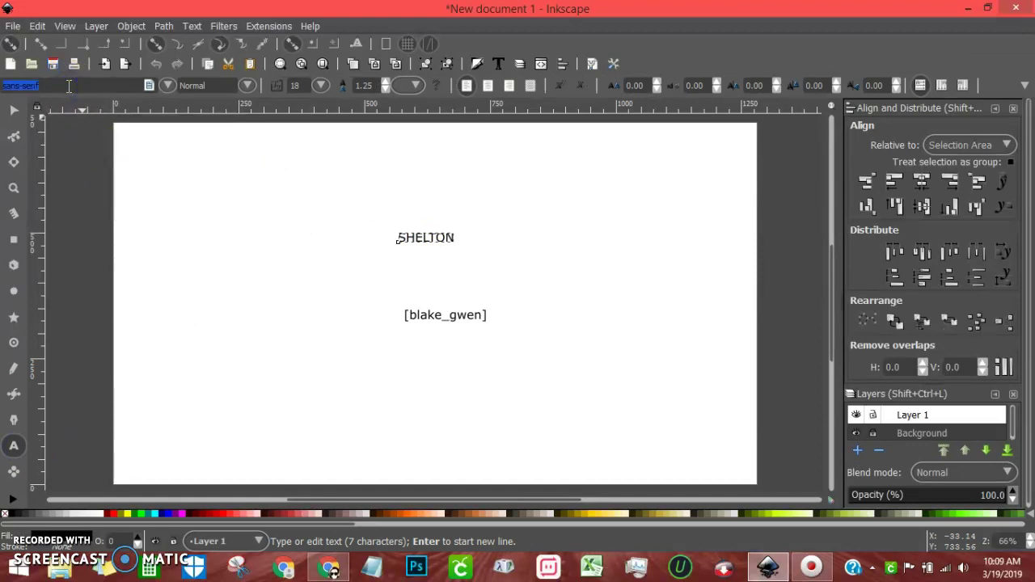
{"action": "type", "text": "Time"}
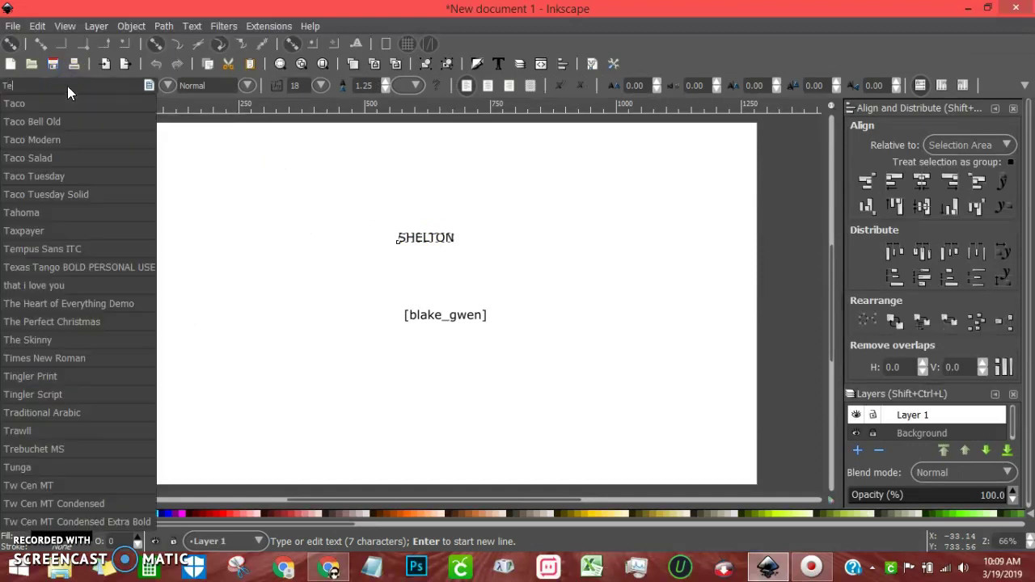
{"action": "type", "text": "s"}
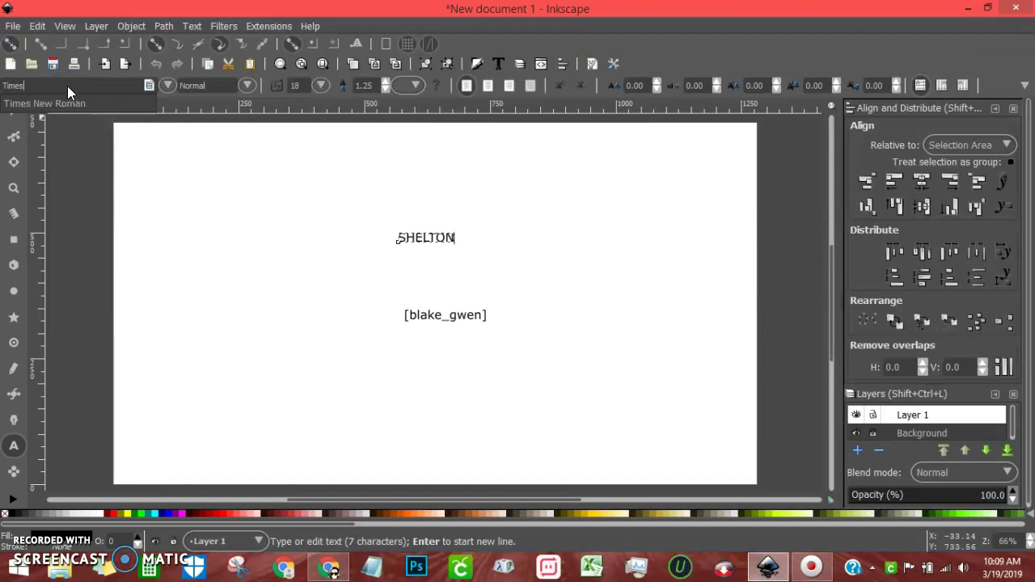
{"action": "left_click", "coordinate": [78, 108]}
{"action": "left_click", "coordinate": [246, 86]}
{"action": "left_click", "coordinate": [193, 141]}
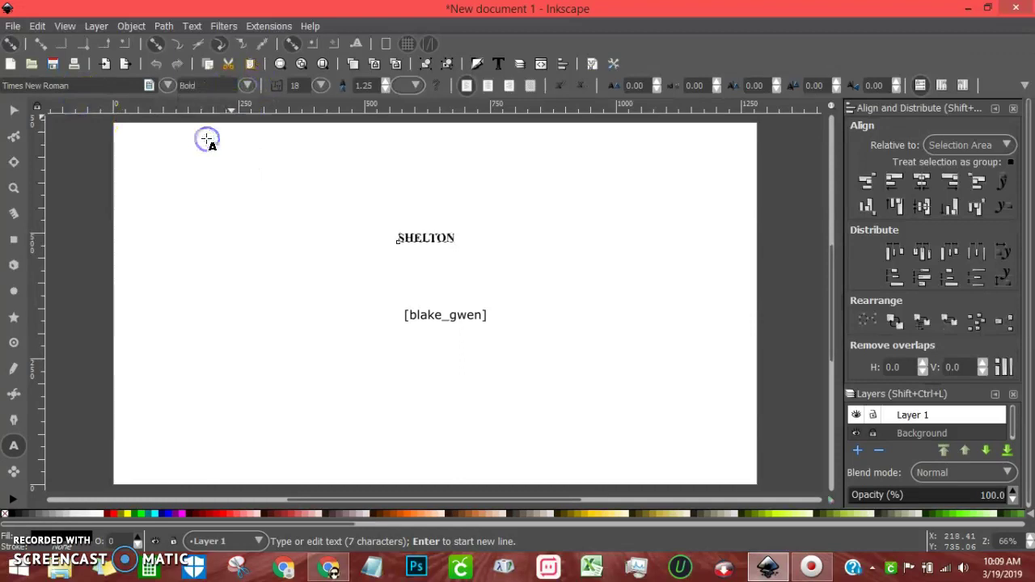
{"action": "left_click", "coordinate": [13, 110]}
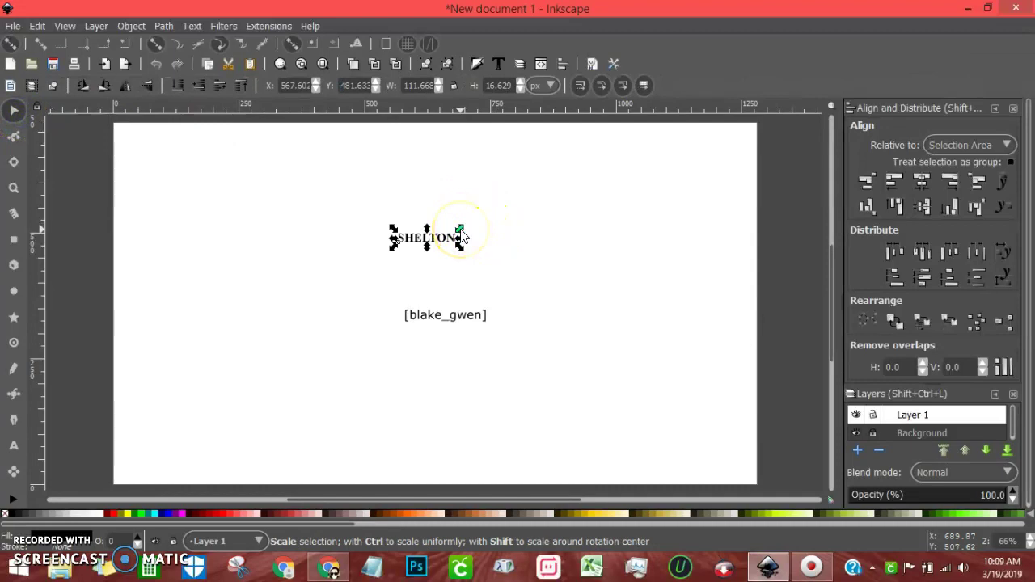
Step: Scale SHELTON up to about 173 pt across most of the page width, undoing the vertical stretch
{"action": "left_click_drag", "start_coordinate": [459, 234], "coordinate": [721, 151]}
{"action": "left_click", "coordinate": [423, 209]}
{"action": "left_click_drag", "start_coordinate": [394, 245], "coordinate": [171, 345]}
{"action": "left_click_drag", "start_coordinate": [420, 213], "coordinate": [420, 207]}
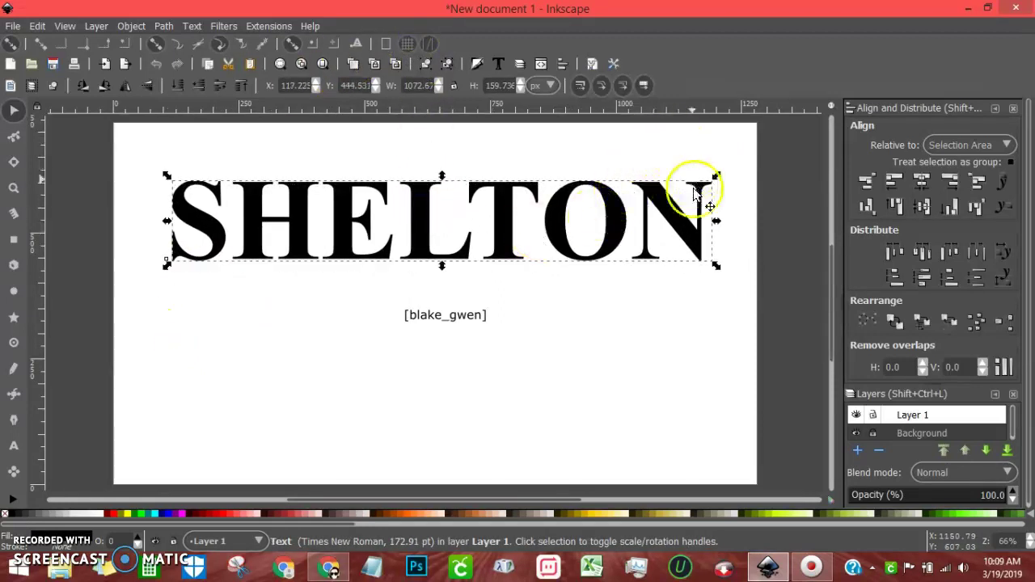
{"action": "left_click_drag", "start_coordinate": [716, 265], "coordinate": [631, 277]}
{"action": "key", "text": "ctrl+z"}
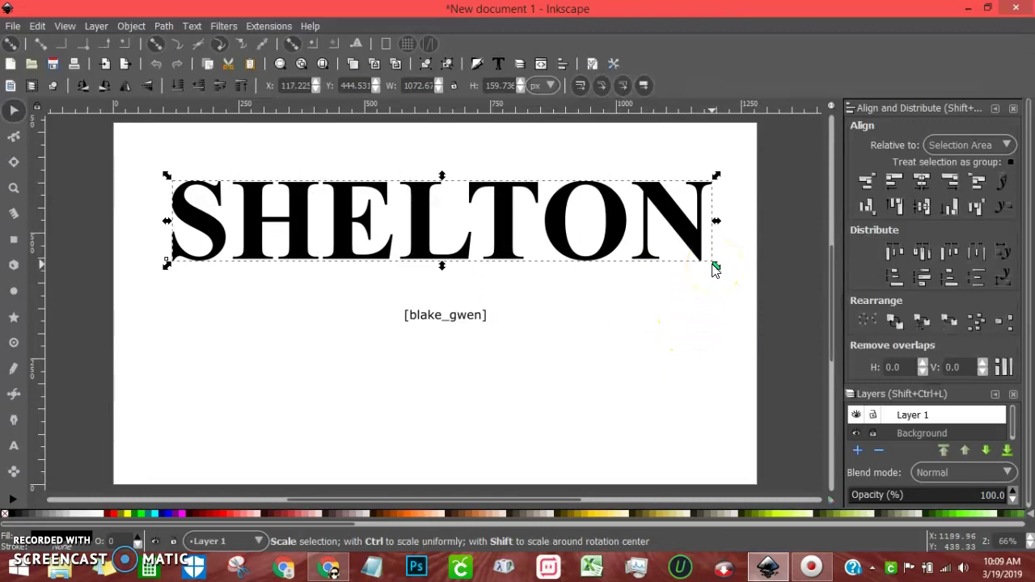
{"action": "left_click", "coordinate": [13, 445]}
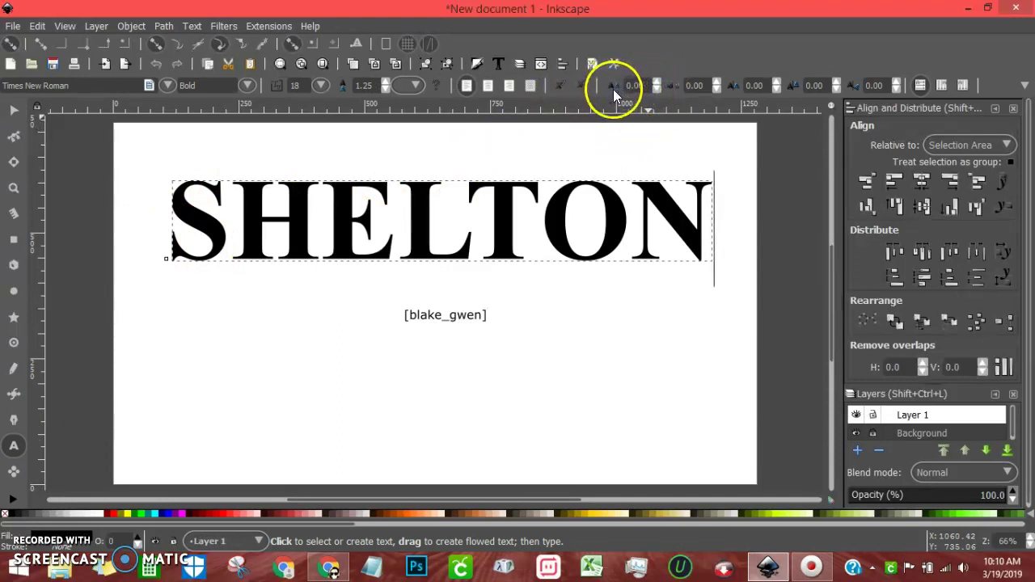
Step: Set SHELTON's letter spacing to -6.42 px in the Text tool controls
{"action": "left_click", "coordinate": [654, 93]}
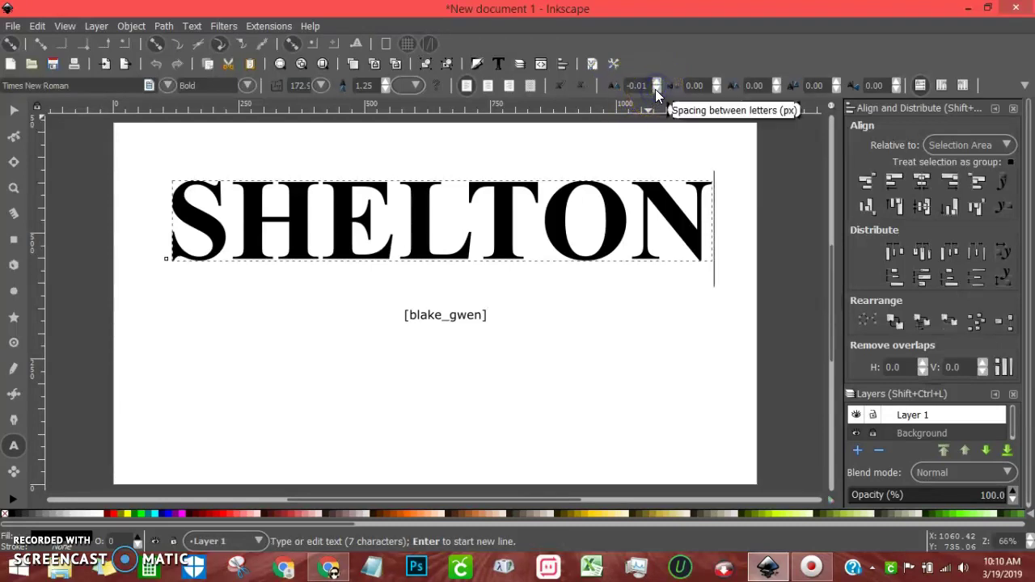
{"action": "left_click", "coordinate": [656, 90]}
{"action": "left_click", "coordinate": [656, 90]}
{"action": "left_click", "coordinate": [655, 90]}
{"action": "left_click_drag", "start_coordinate": [656, 91], "coordinate": [656, 91]}
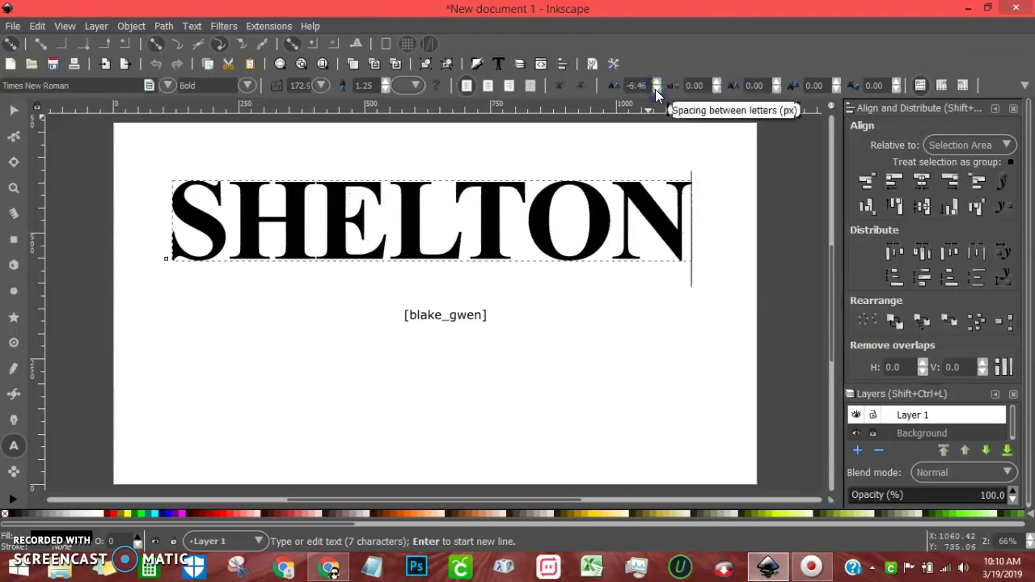
{"action": "left_click", "coordinate": [657, 84]}
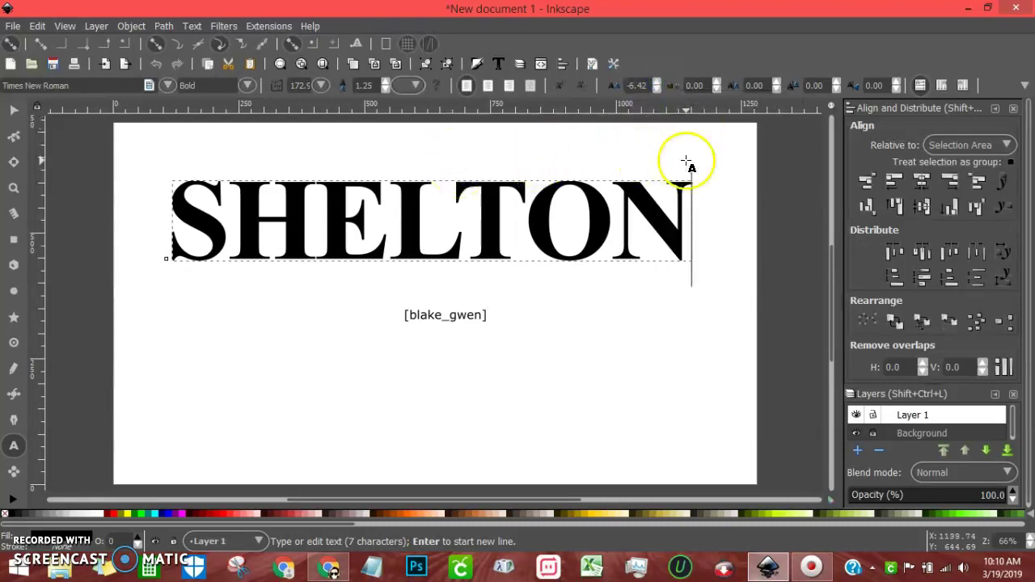
{"action": "left_click", "coordinate": [687, 157]}
{"action": "left_click", "coordinate": [509, 182]}
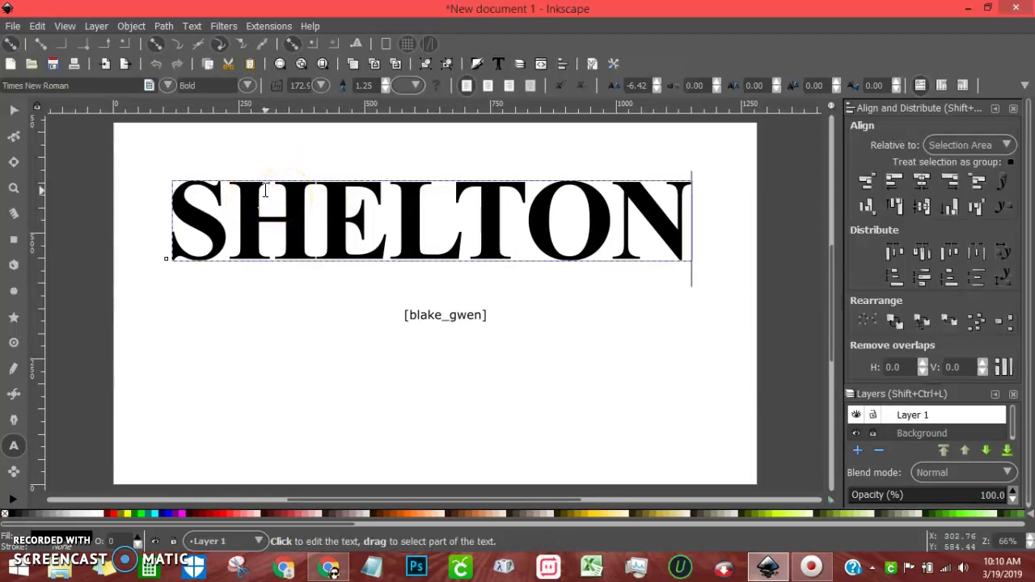
Step: Apply Path > Object to Path to SHELTON, then Ungroup it into seven letter shapes
{"action": "left_click", "coordinate": [14, 109]}
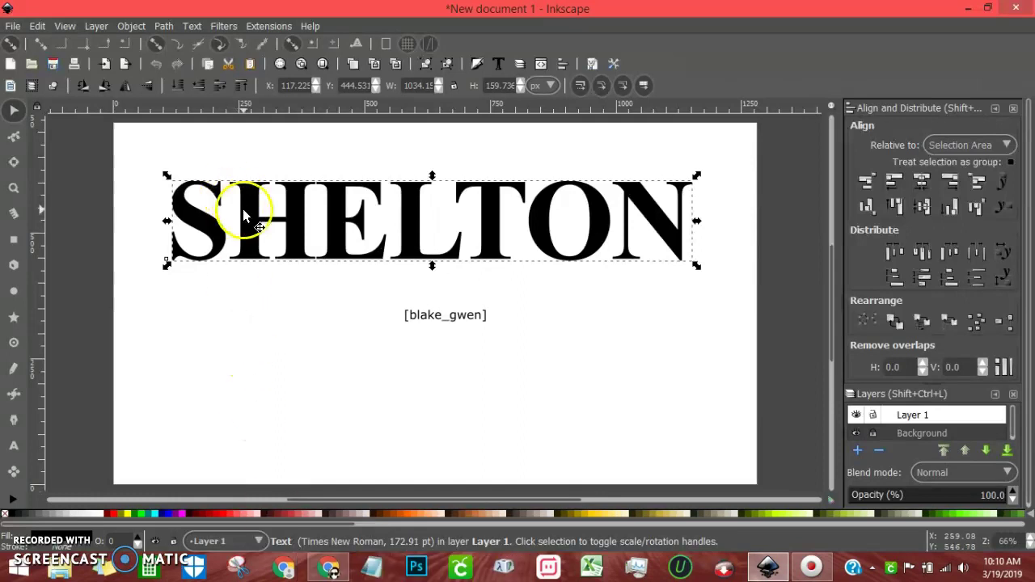
{"action": "left_click", "coordinate": [164, 27]}
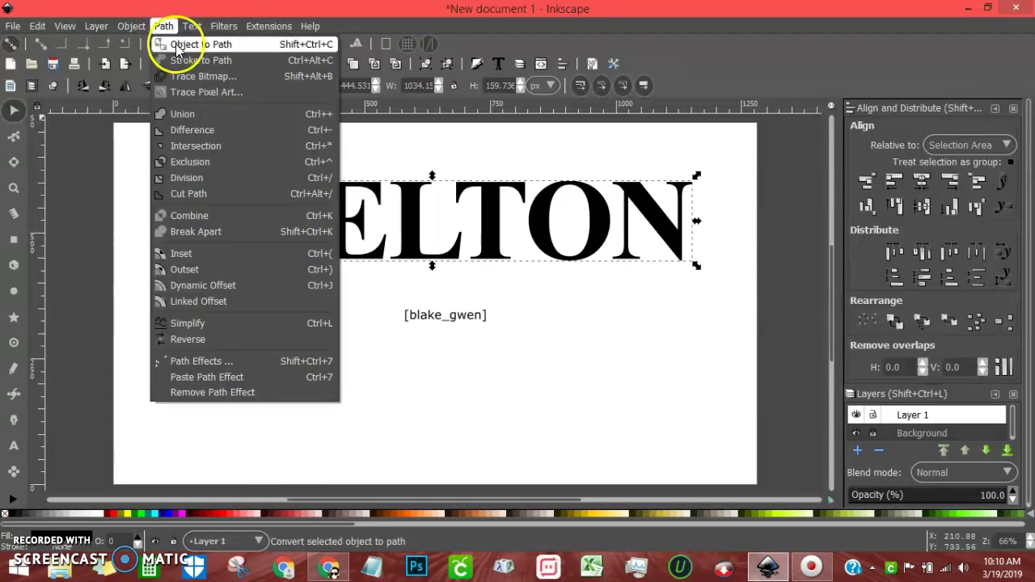
{"action": "left_click", "coordinate": [174, 44]}
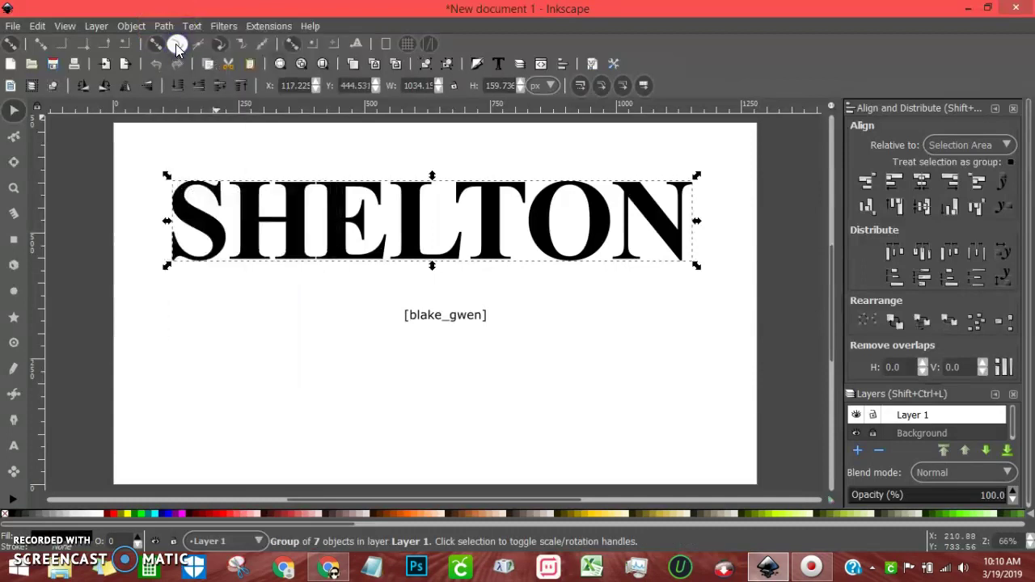
{"action": "left_click", "coordinate": [131, 26]}
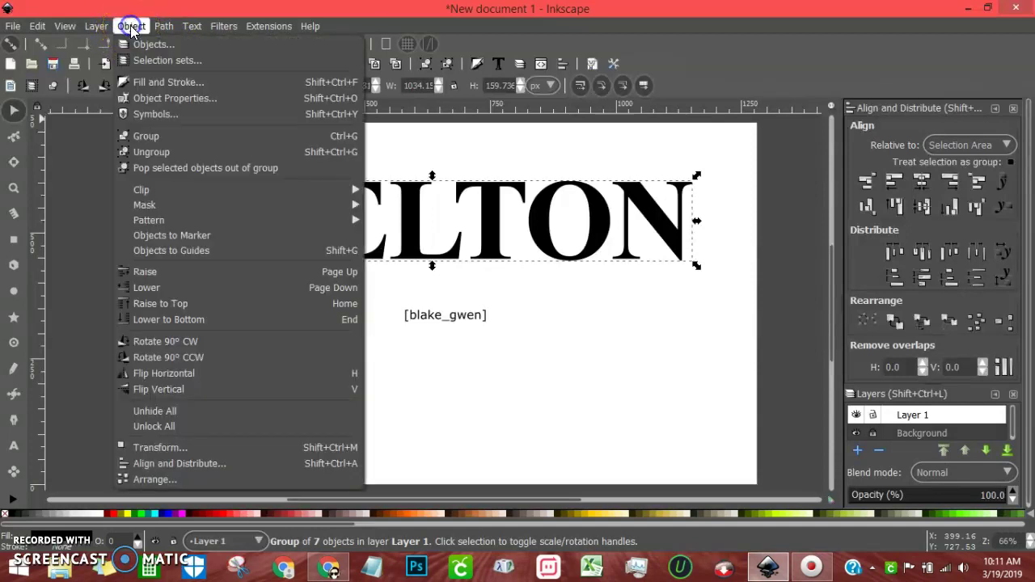
{"action": "left_click", "coordinate": [151, 152]}
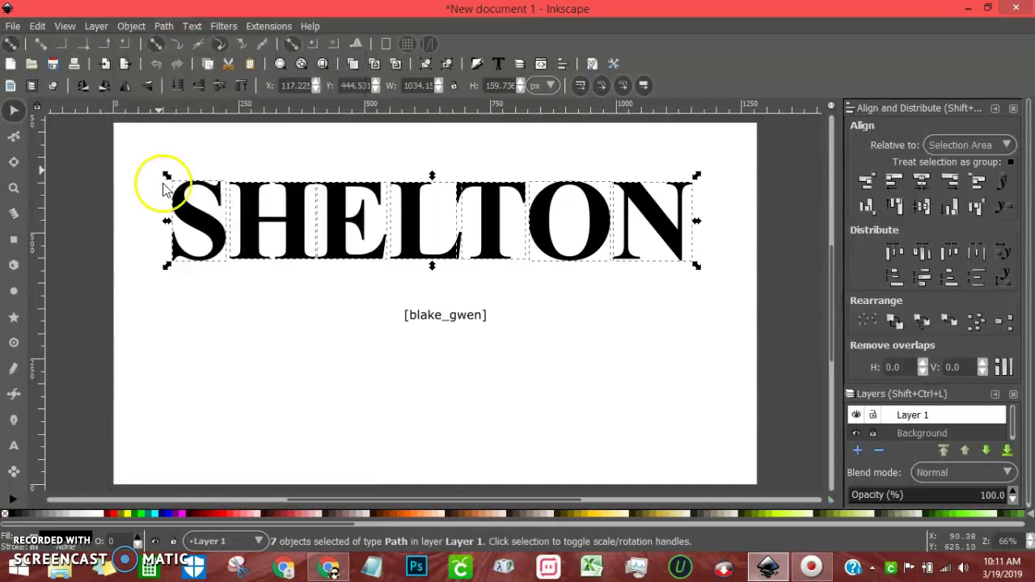
Step: Nudge letters H–N left toward the S, then E–N slightly back right
{"action": "left_click", "coordinate": [186, 310]}
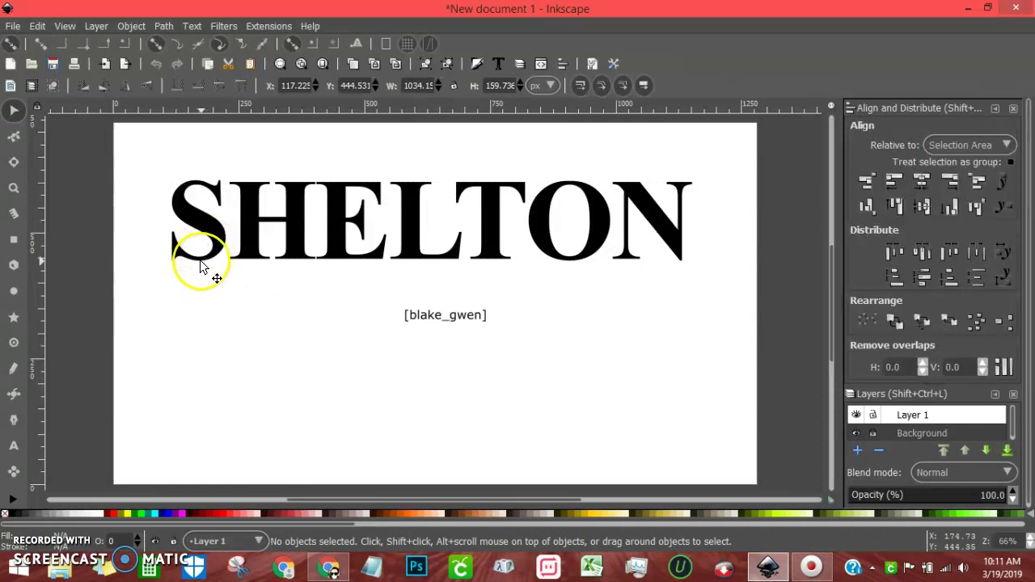
{"action": "left_click_drag", "start_coordinate": [156, 166], "coordinate": [705, 270]}
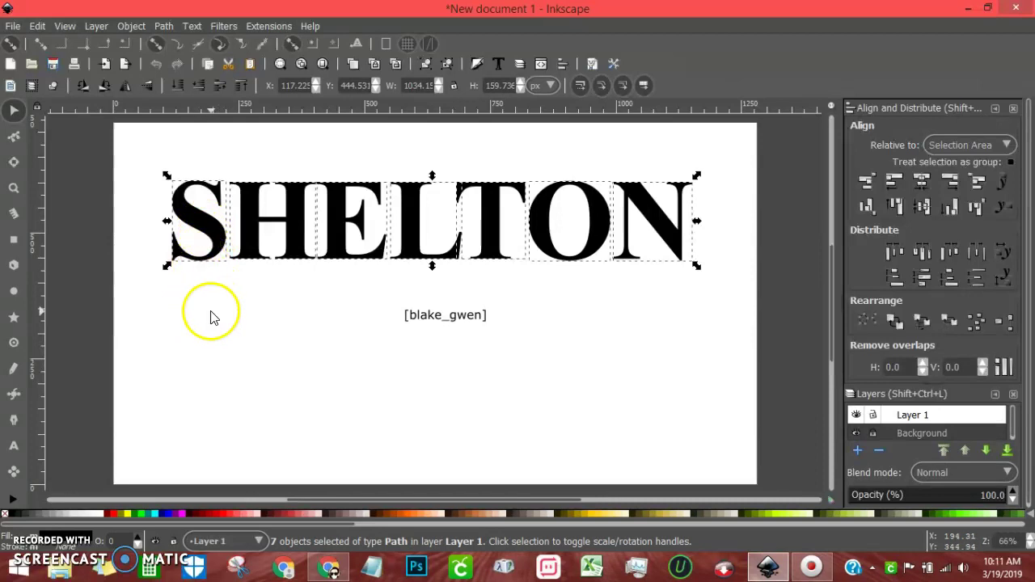
{"action": "left_click", "coordinate": [192, 233], "text": "shift"}
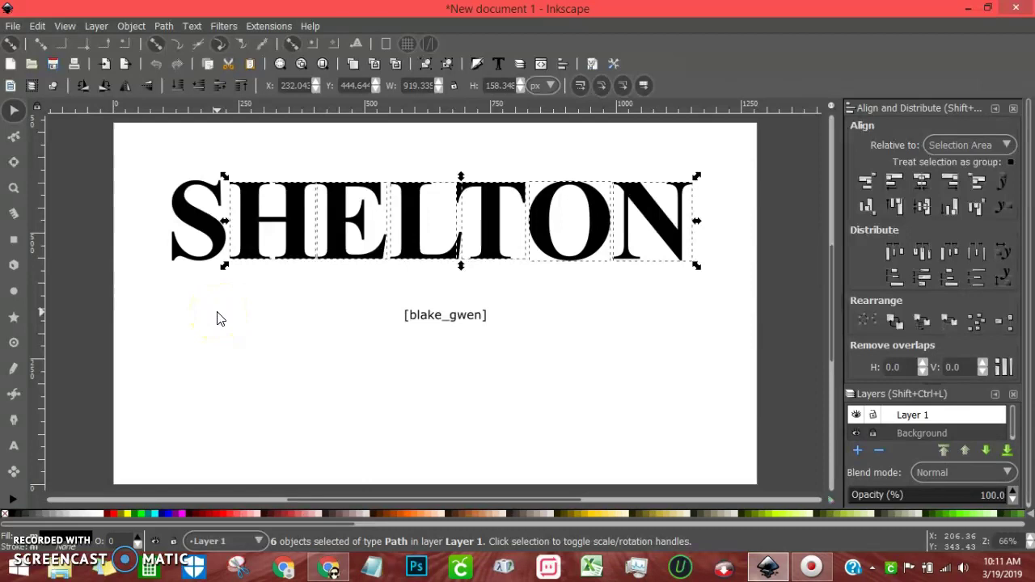
{"action": "key", "text": "Left"}
{"action": "key", "text": "Left"}
{"action": "key", "text": "Left"}
{"action": "key", "text": "Left"}
{"action": "key", "text": "Left"}
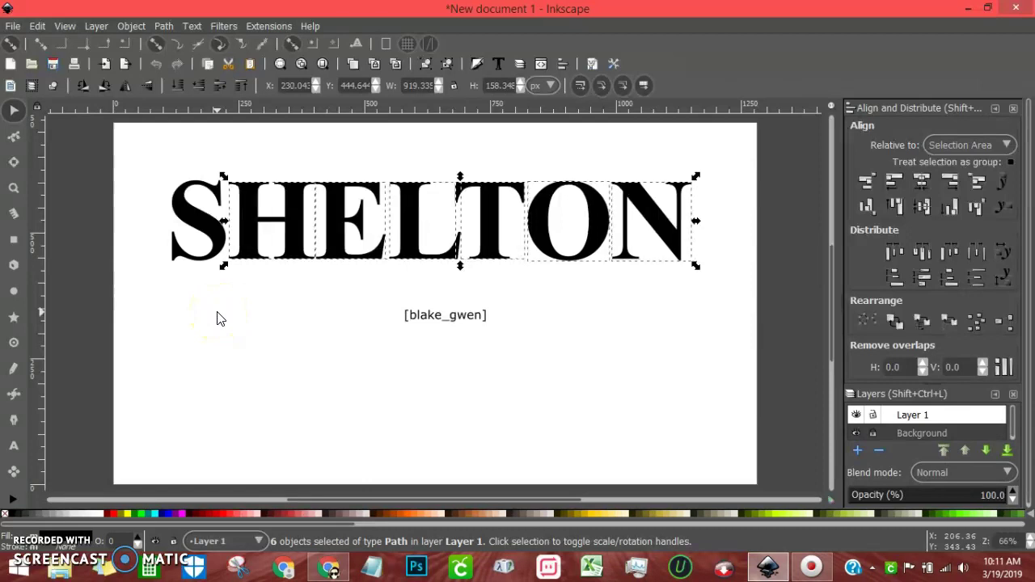
{"action": "key", "text": "Left"}
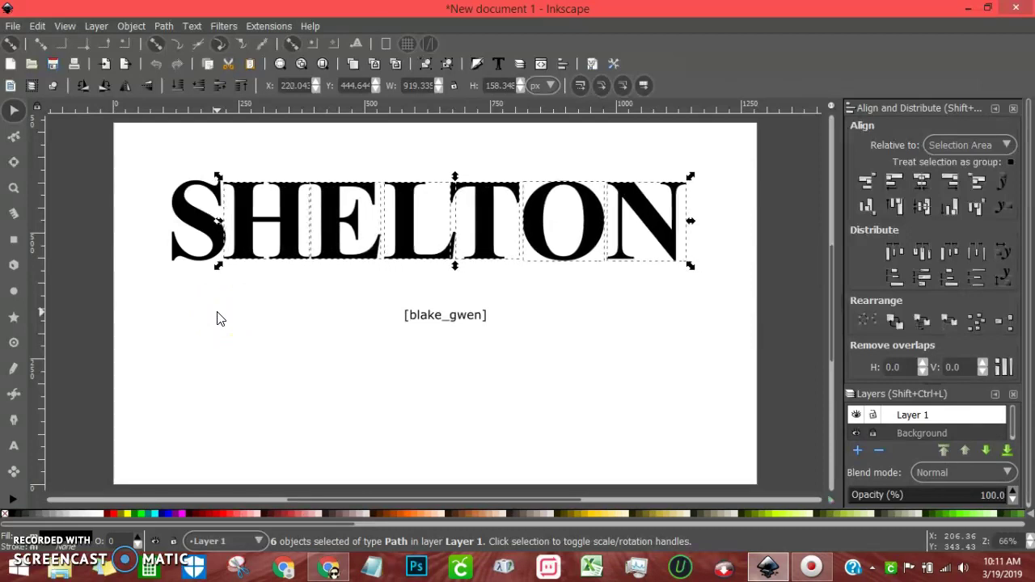
{"action": "key", "text": "Left"}
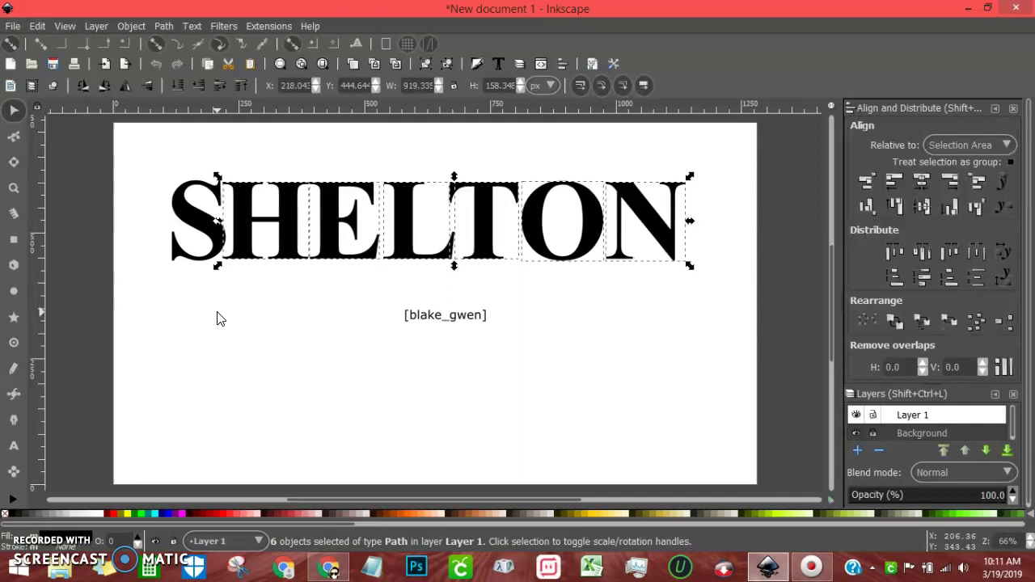
{"action": "left_click", "coordinate": [240, 234], "text": "shift"}
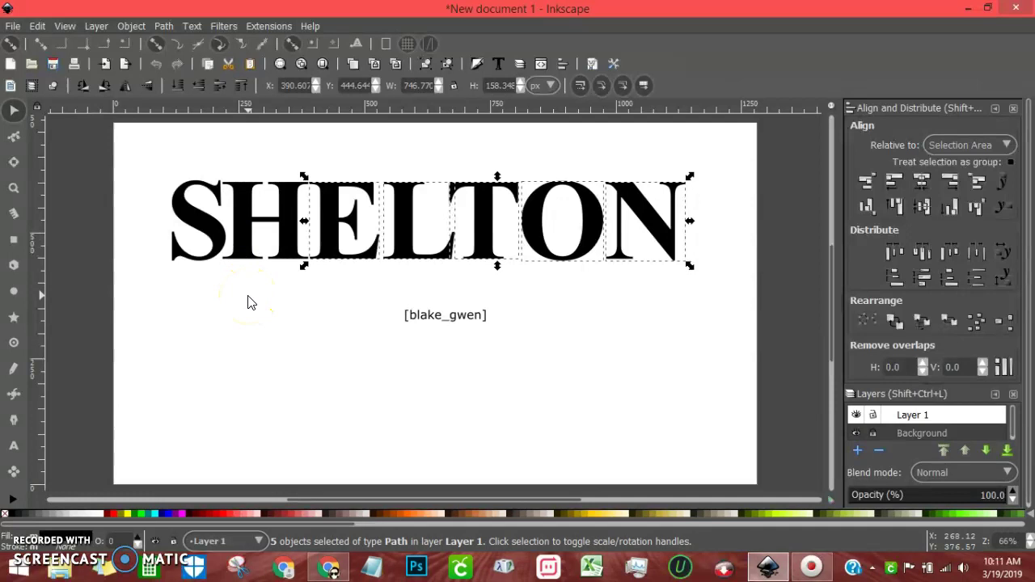
{"action": "key", "text": "Right"}
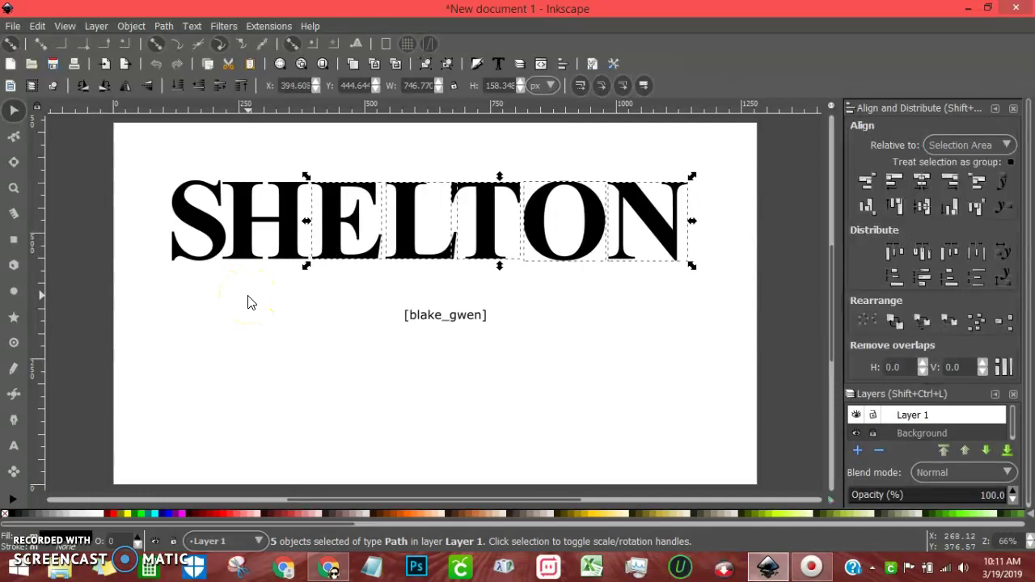
{"action": "key", "text": "Right"}
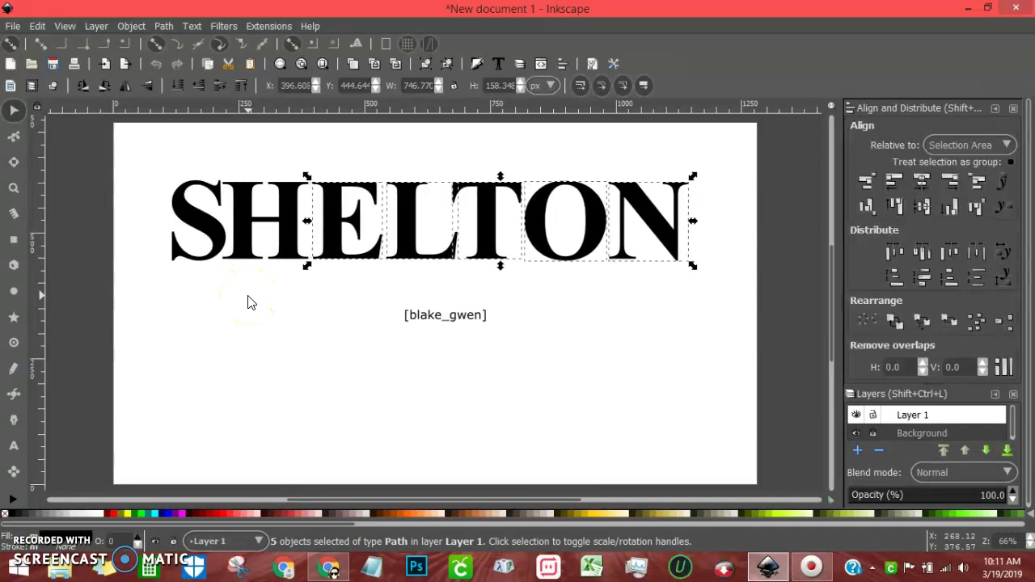
Step: Nudge L, T, O and N left in turn to overlap their neighbours, then reselect all letters
{"action": "left_click", "coordinate": [327, 220], "text": "shift"}
{"action": "key", "text": "Left"}
{"action": "key", "text": "Left"}
{"action": "key", "text": "Left"}
{"action": "key", "text": "Left"}
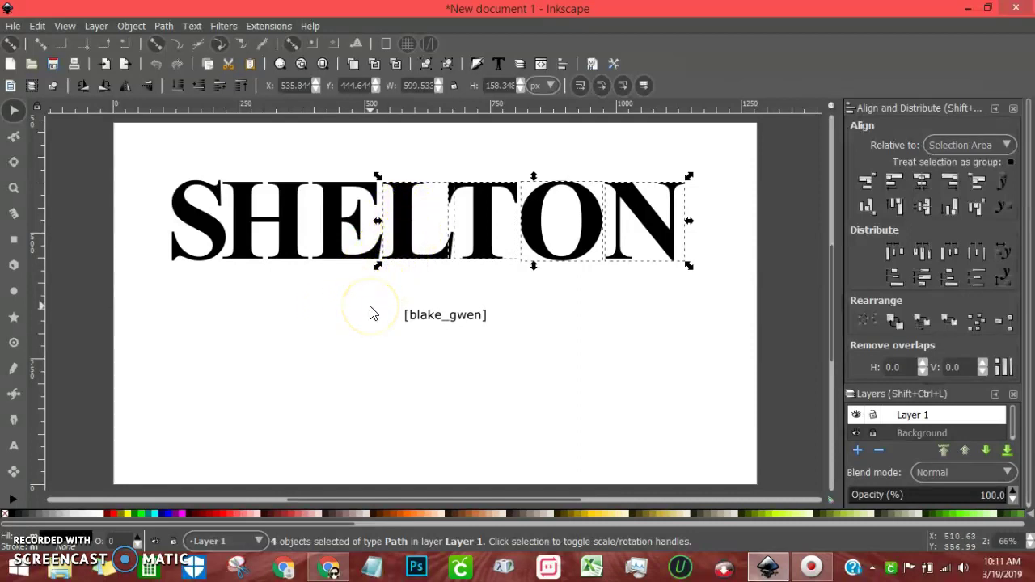
{"action": "key", "text": "Left"}
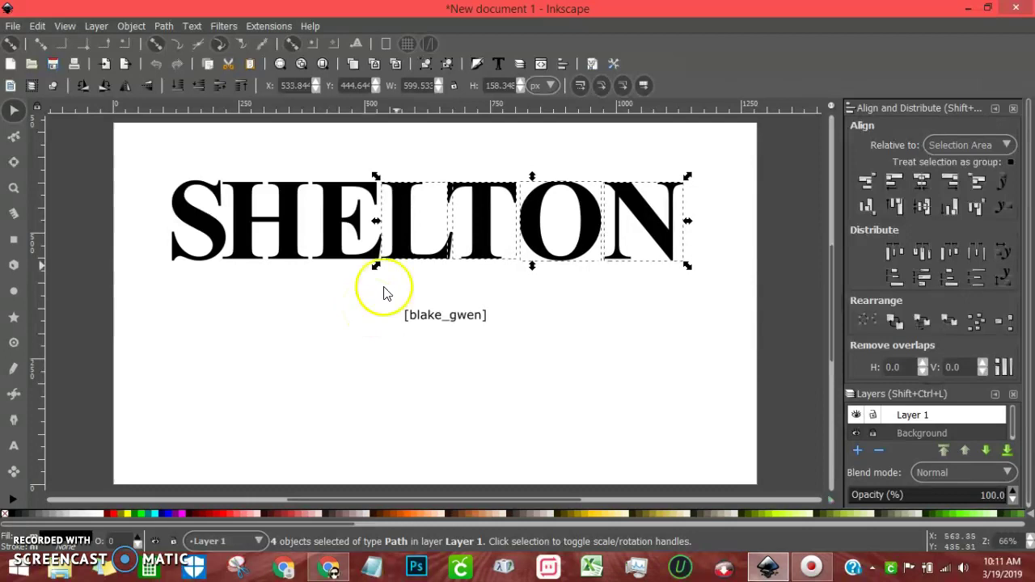
{"action": "left_click", "coordinate": [398, 216], "text": "shift"}
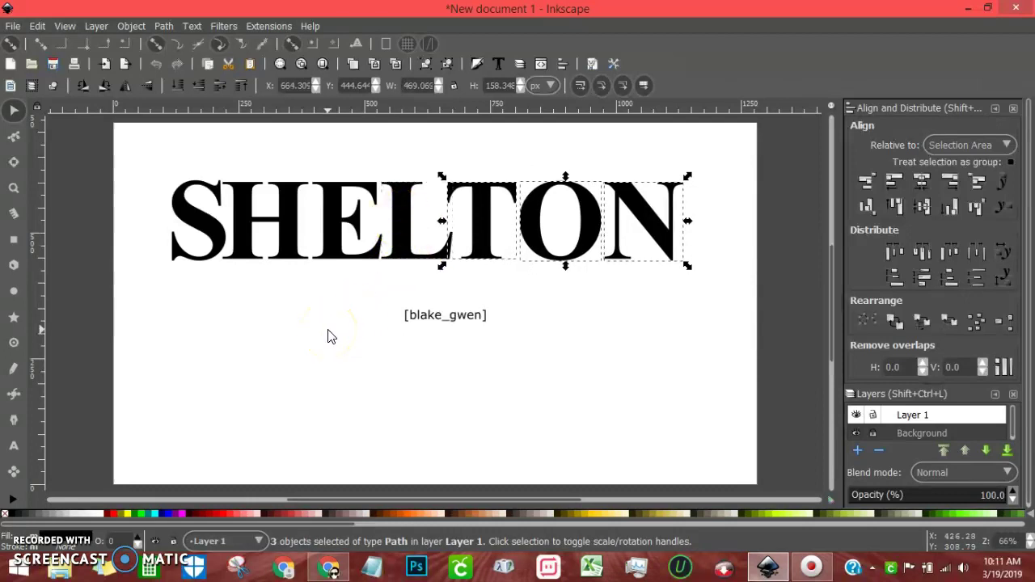
{"action": "key", "text": "Left"}
{"action": "key", "text": "Left"}
{"action": "key", "text": "Left"}
{"action": "key", "text": "Left"}
{"action": "key", "text": "Left"}
{"action": "key", "text": "Left"}
{"action": "key", "text": "Left"}
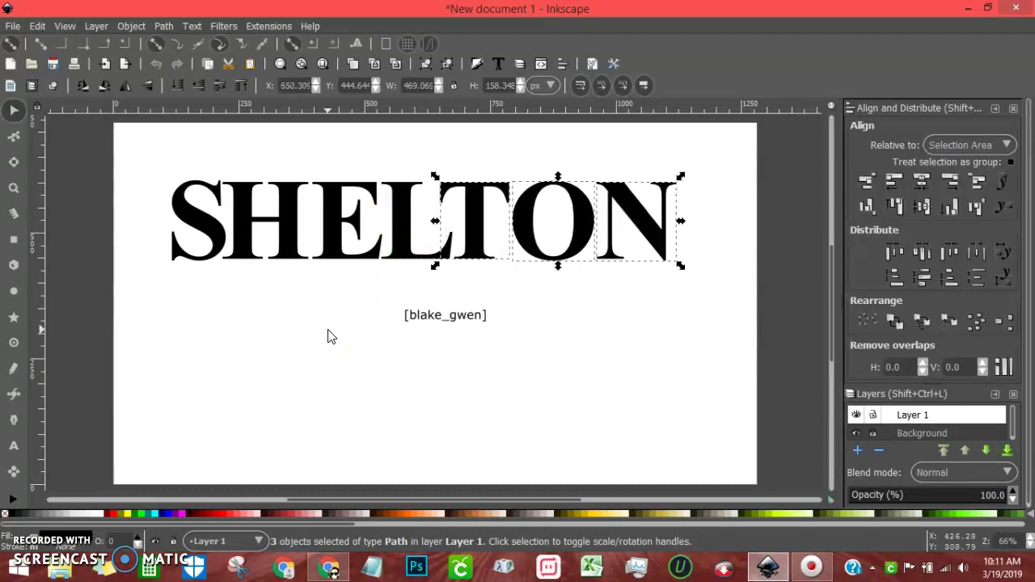
{"action": "key", "text": "Left"}
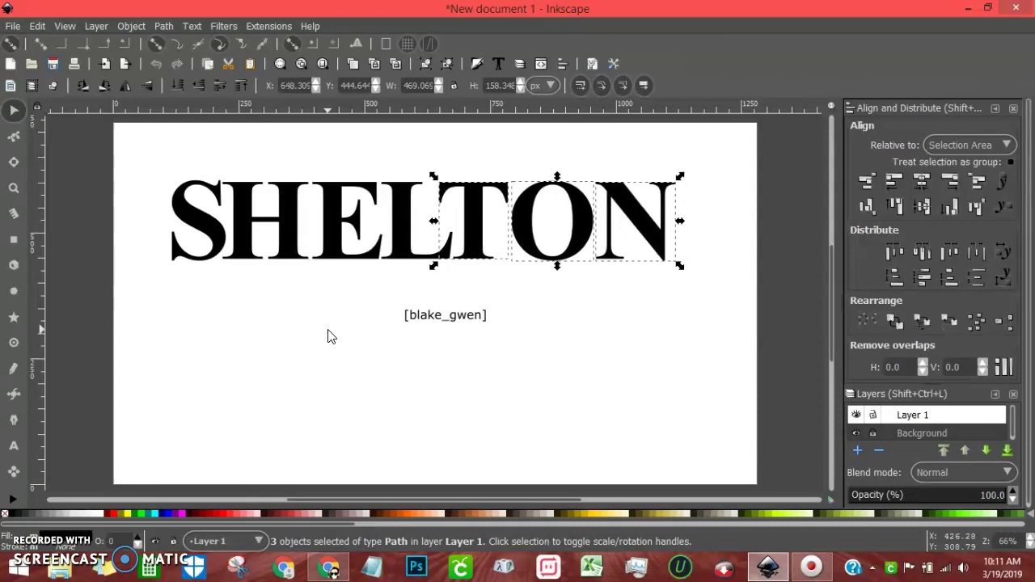
{"action": "left_click", "coordinate": [473, 203], "text": "shift"}
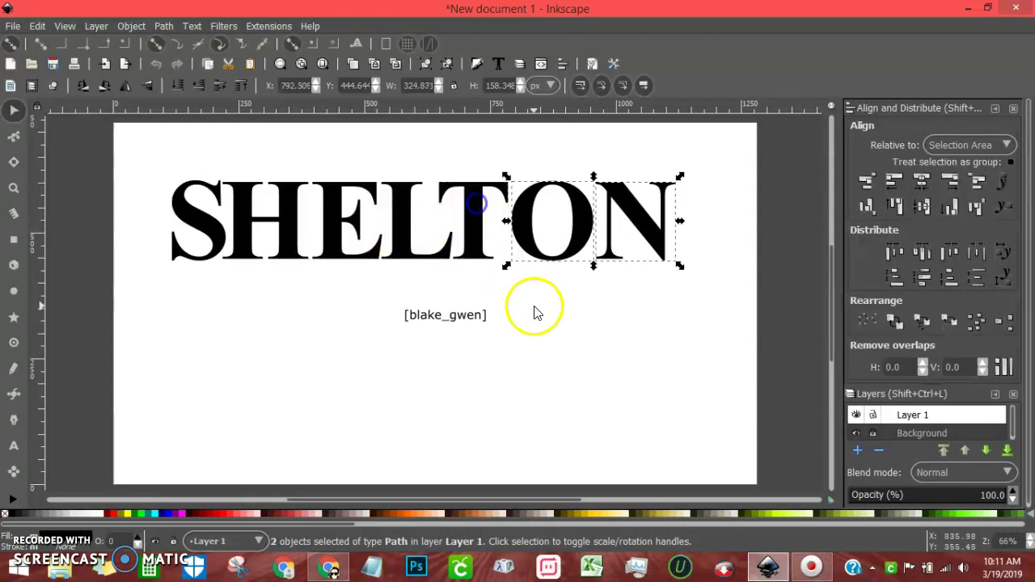
{"action": "key", "text": "Left"}
{"action": "key", "text": "Left"}
{"action": "key", "text": "Left"}
{"action": "key", "text": "Left"}
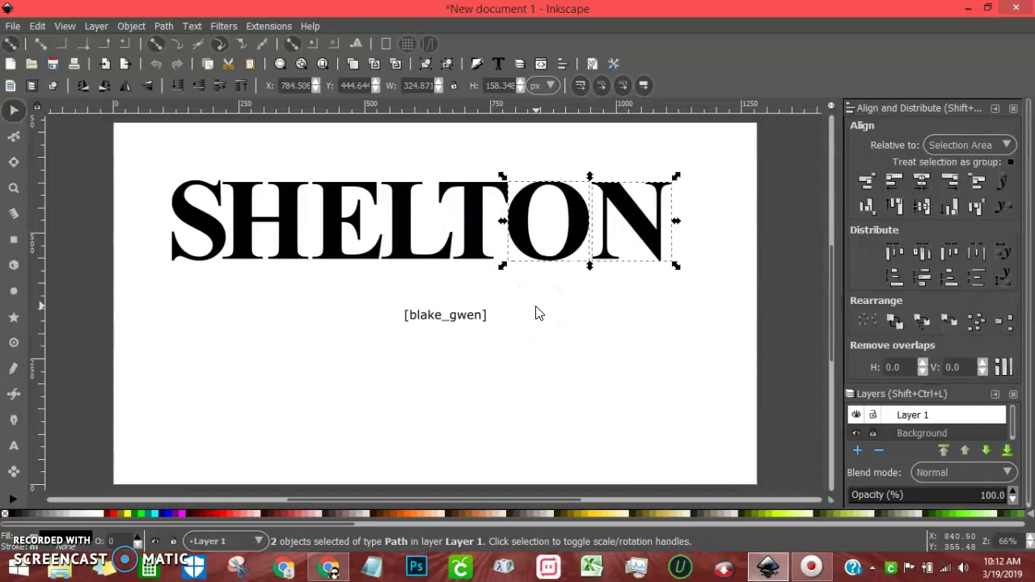
{"action": "left_click", "coordinate": [525, 211], "text": "shift"}
{"action": "key", "text": "Left"}
{"action": "key", "text": "Left"}
{"action": "key", "text": "Left"}
{"action": "key", "text": "Left"}
{"action": "key", "text": "Left"}
{"action": "key", "text": "Left"}
{"action": "key", "text": "Left"}
{"action": "key", "text": "Left"}
{"action": "key", "text": "Left"}
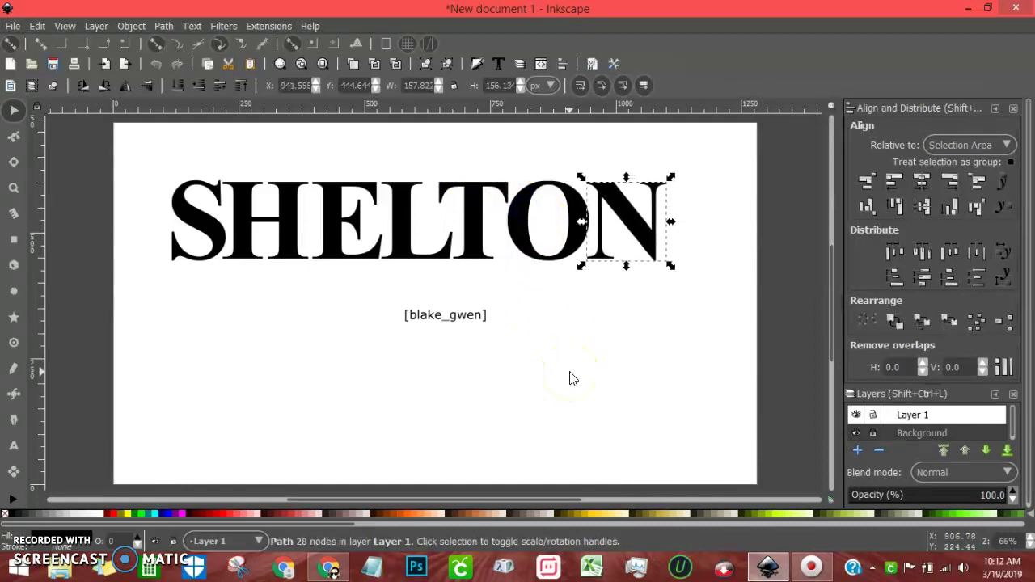
{"action": "key", "text": "Left"}
{"action": "key", "text": "Left"}
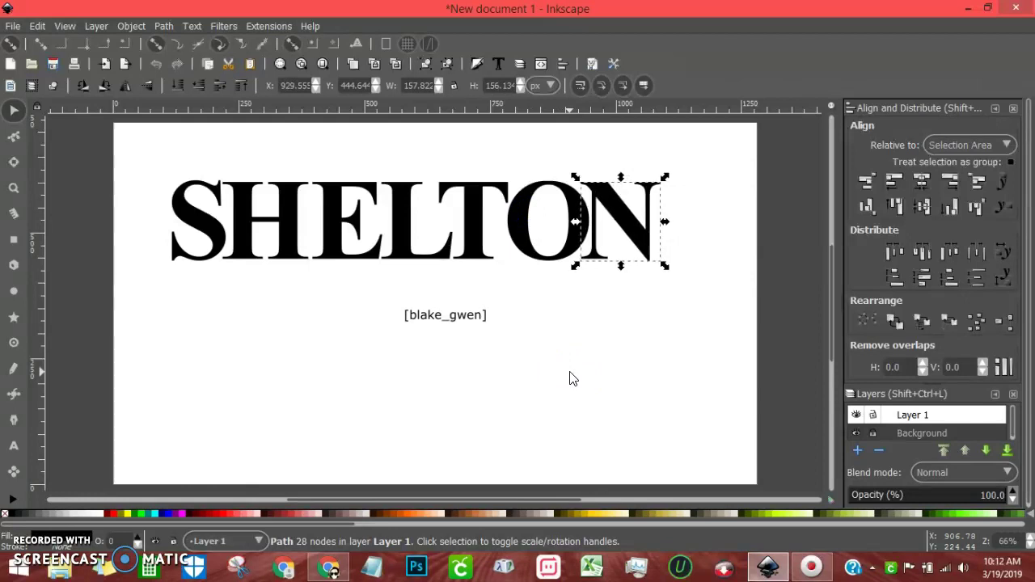
{"action": "left_click_drag", "start_coordinate": [142, 158], "coordinate": [692, 278]}
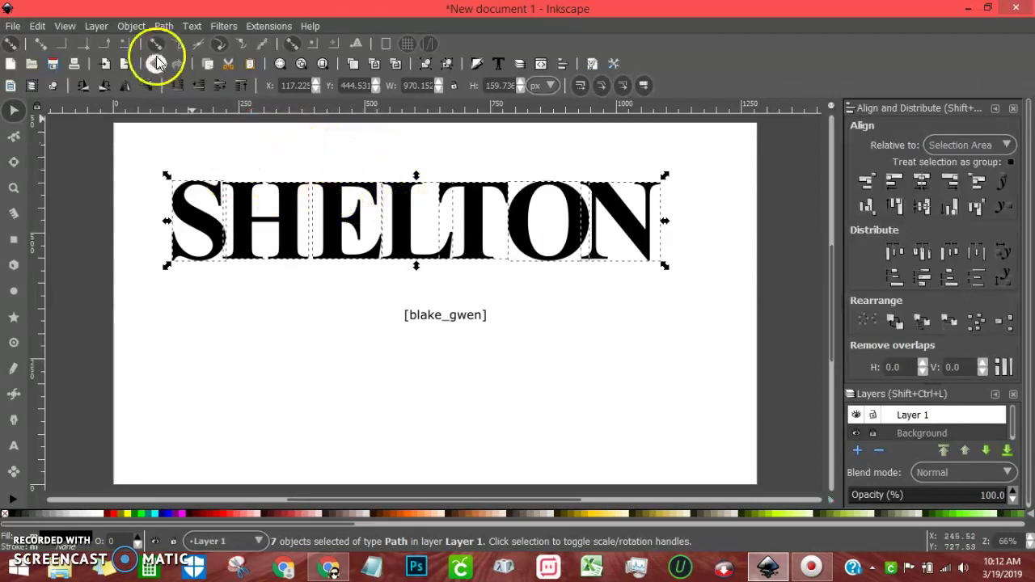
Step: Union the seven SHELTON letter paths into one 229-node shape with Path > Union
{"action": "left_click", "coordinate": [165, 26]}
{"action": "left_click", "coordinate": [165, 26]}
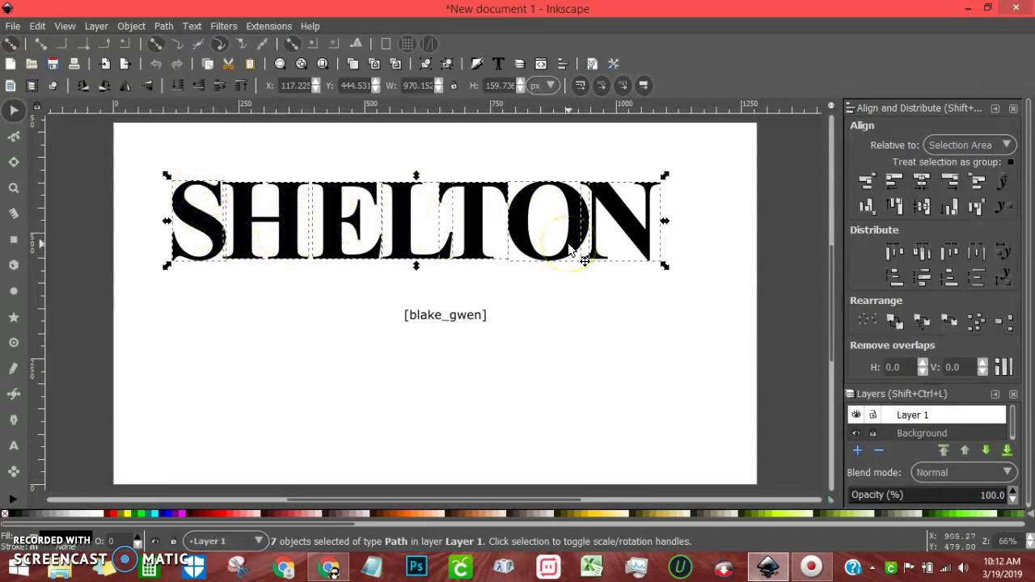
{"action": "left_click", "coordinate": [163, 26]}
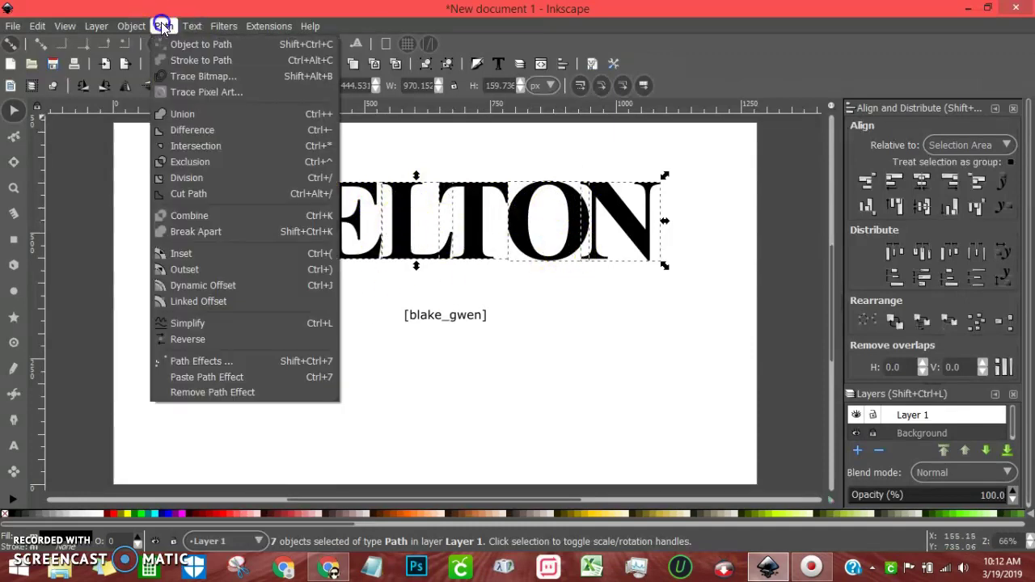
{"action": "left_click", "coordinate": [186, 114]}
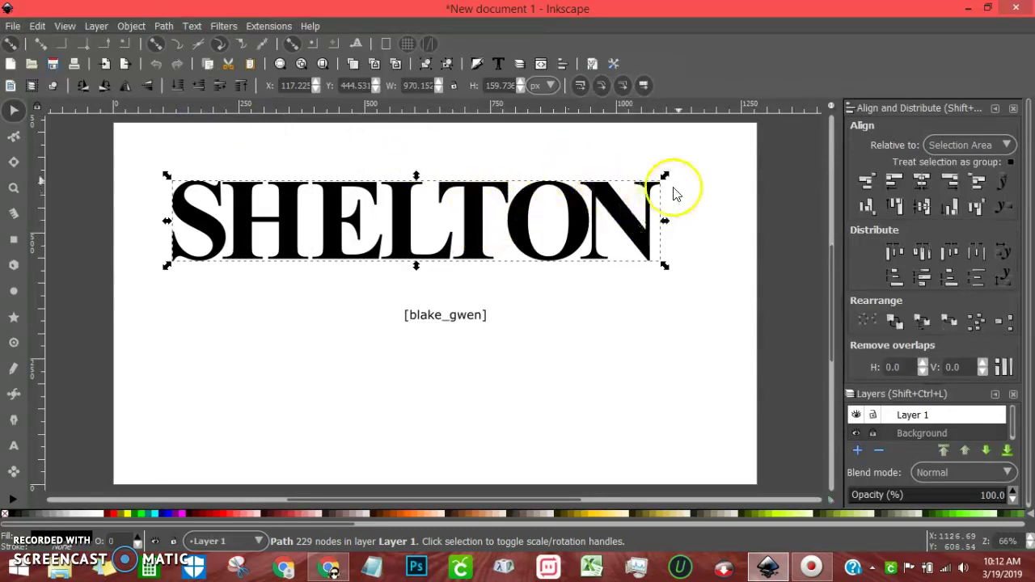
Step: Enlarge SHELTON proportionally and stretch it slightly taller, to about 1150.9 × 254.26 px
{"action": "left_click_drag", "start_coordinate": [664, 177], "coordinate": [733, 140]}
{"action": "left_click_drag", "start_coordinate": [167, 265], "coordinate": [145, 289]}
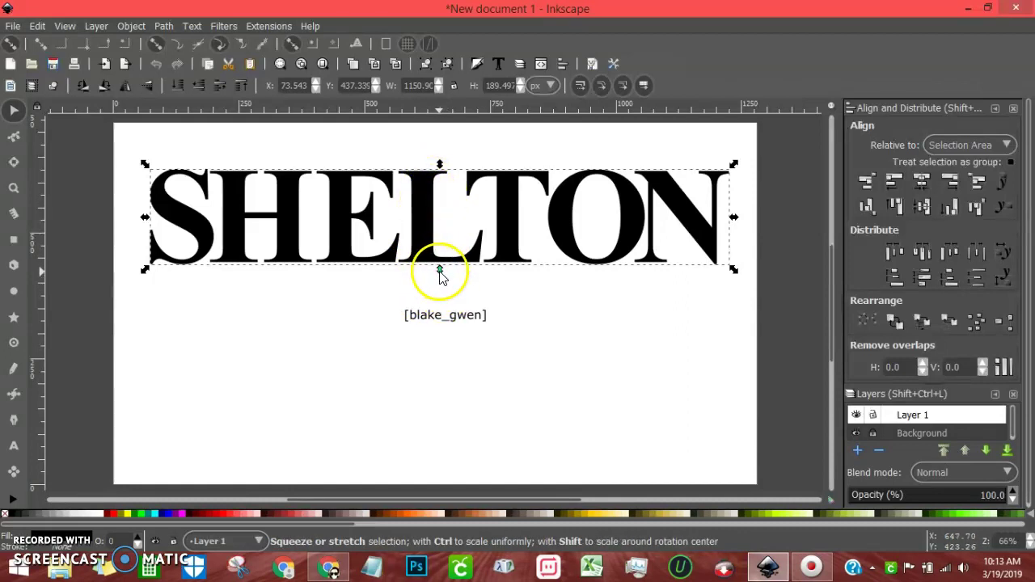
{"action": "left_click_drag", "start_coordinate": [439, 274], "coordinate": [440, 302]}
Step: Move SHELTON slightly up and left, then inspect its nodes with the Node tool
{"action": "left_click", "coordinate": [440, 302]}
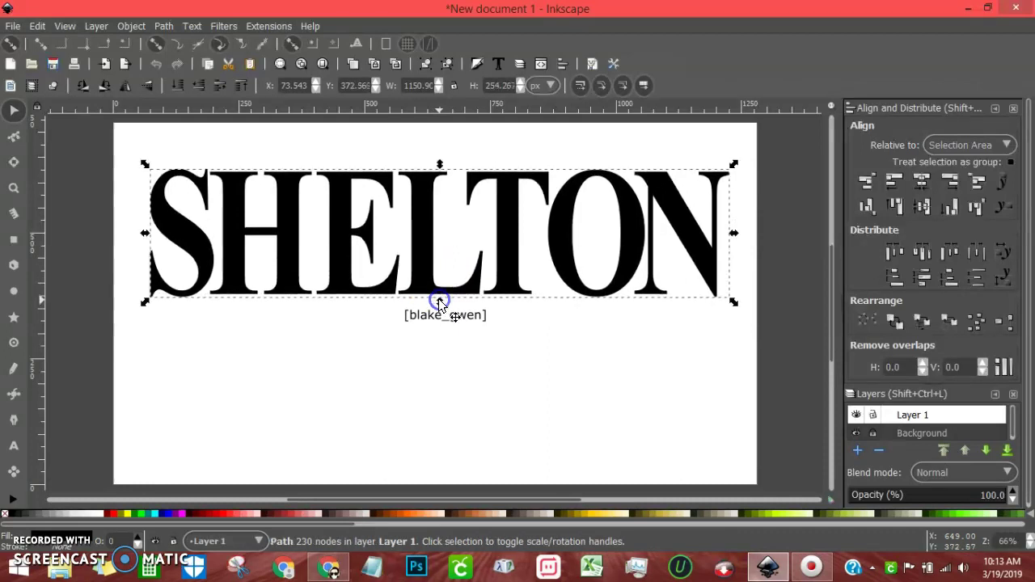
{"action": "left_click_drag", "start_coordinate": [417, 239], "coordinate": [413, 227]}
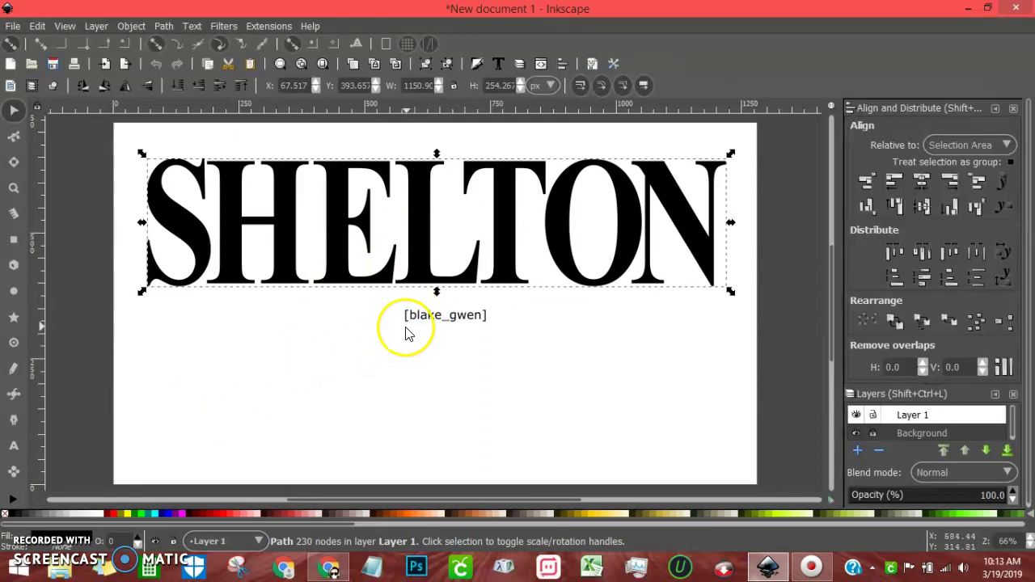
{"action": "left_click", "coordinate": [328, 327]}
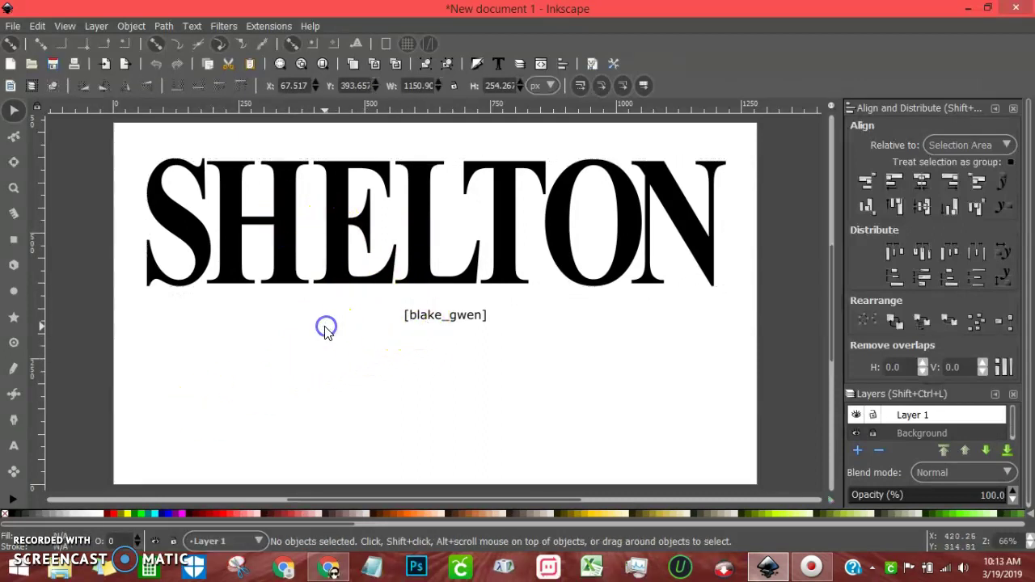
{"action": "left_click", "coordinate": [408, 247]}
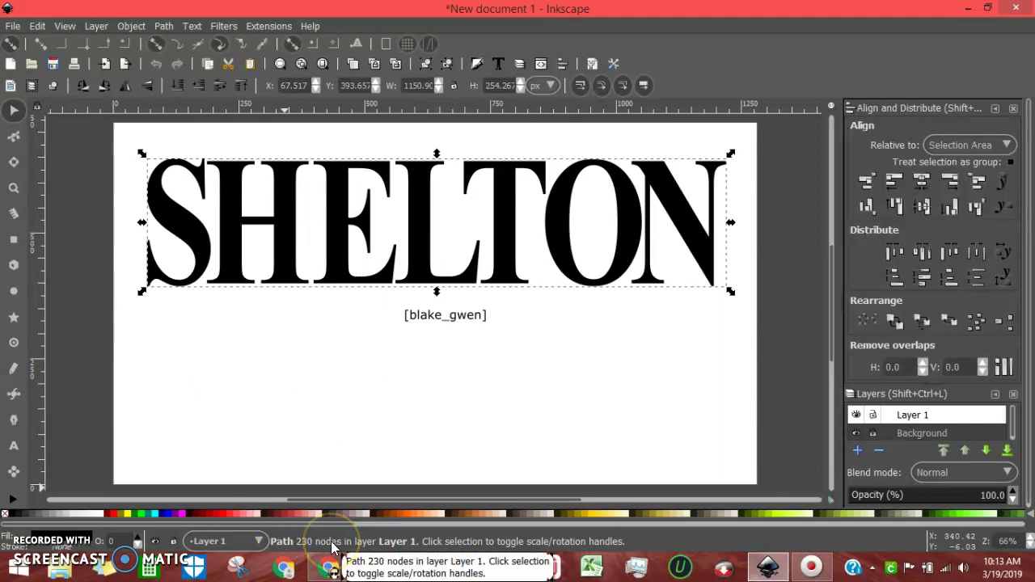
{"action": "left_click", "coordinate": [15, 139]}
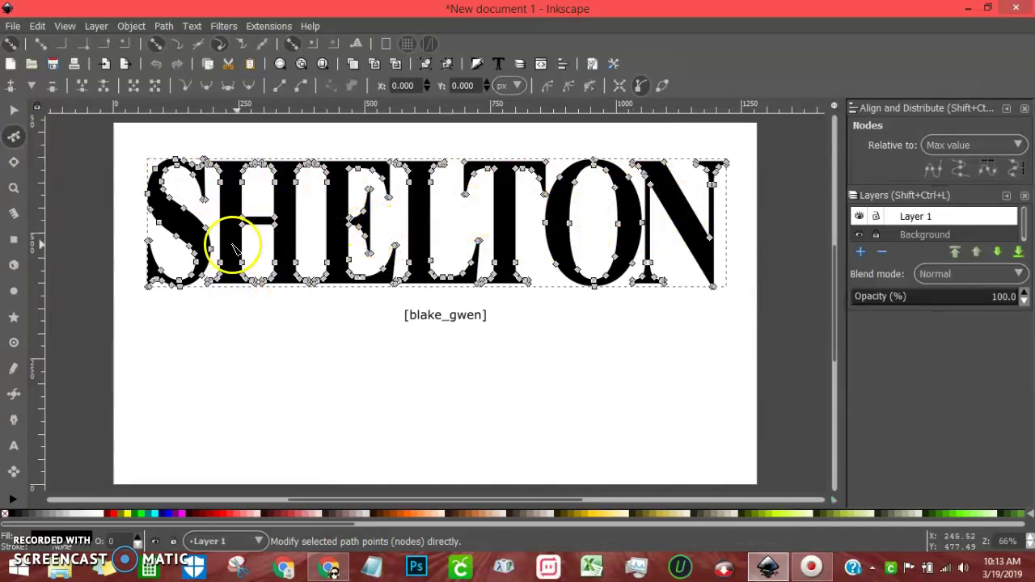
{"action": "left_click", "coordinate": [14, 110]}
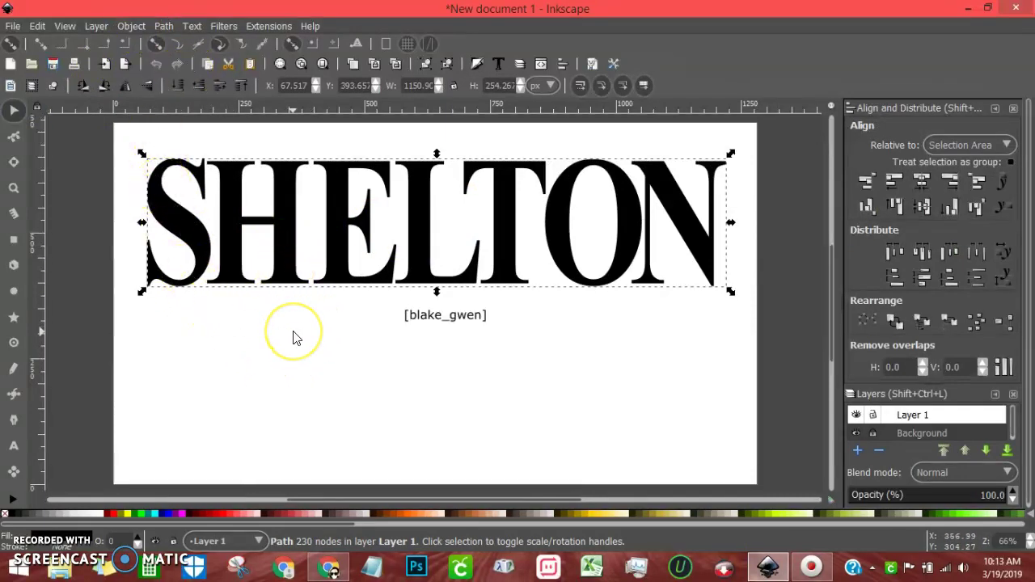
Step: Select the blake_gwen text and scale it up by its corner handles
{"action": "left_click", "coordinate": [308, 348]}
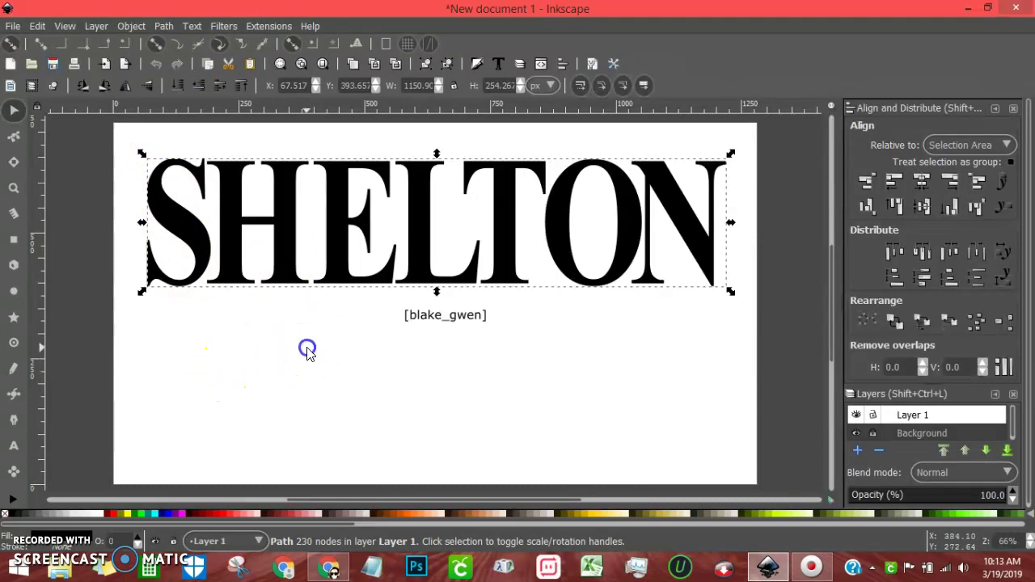
{"action": "left_click", "coordinate": [440, 320]}
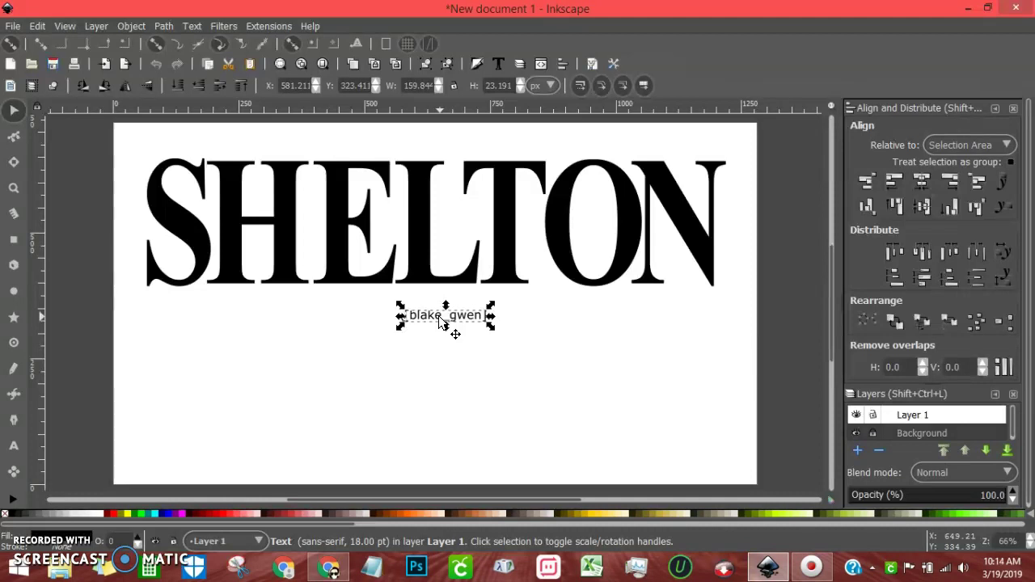
{"action": "left_click_drag", "start_coordinate": [399, 331], "coordinate": [262, 411]}
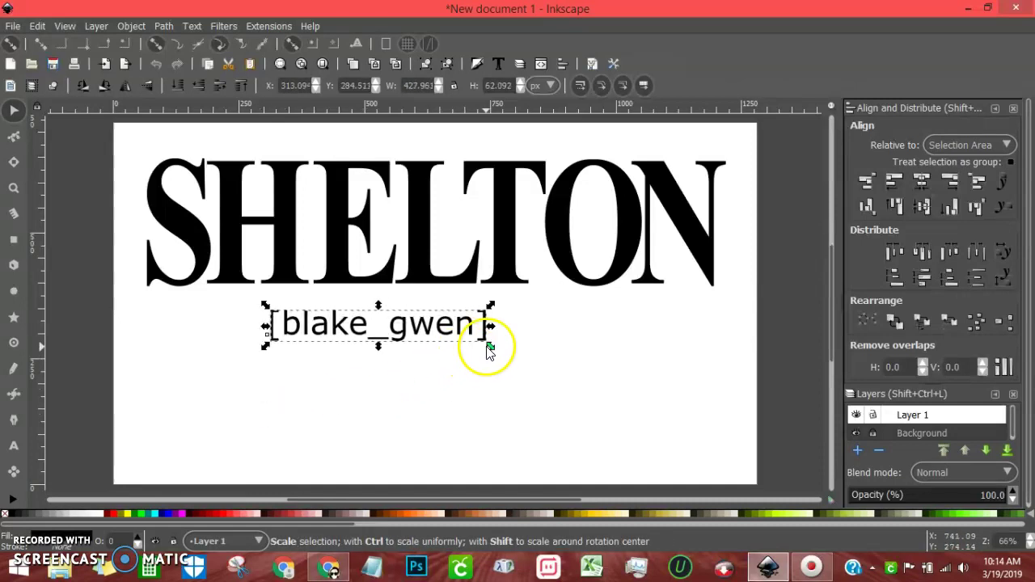
{"action": "left_click_drag", "start_coordinate": [488, 350], "coordinate": [598, 421]}
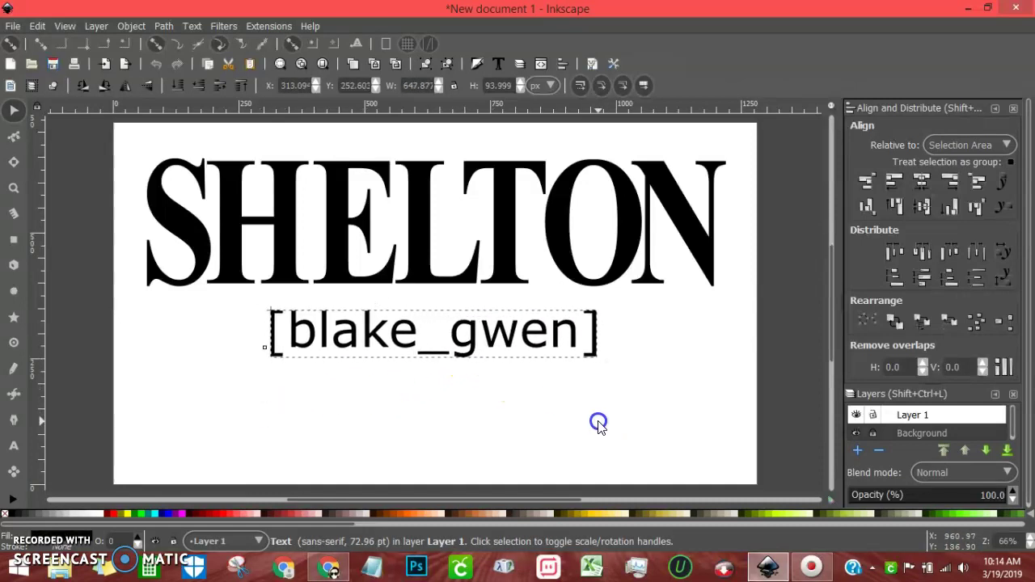
Step: Set the names in I Love Glitter script and stretch them to about 1183 px wide
{"action": "left_click", "coordinate": [14, 446]}
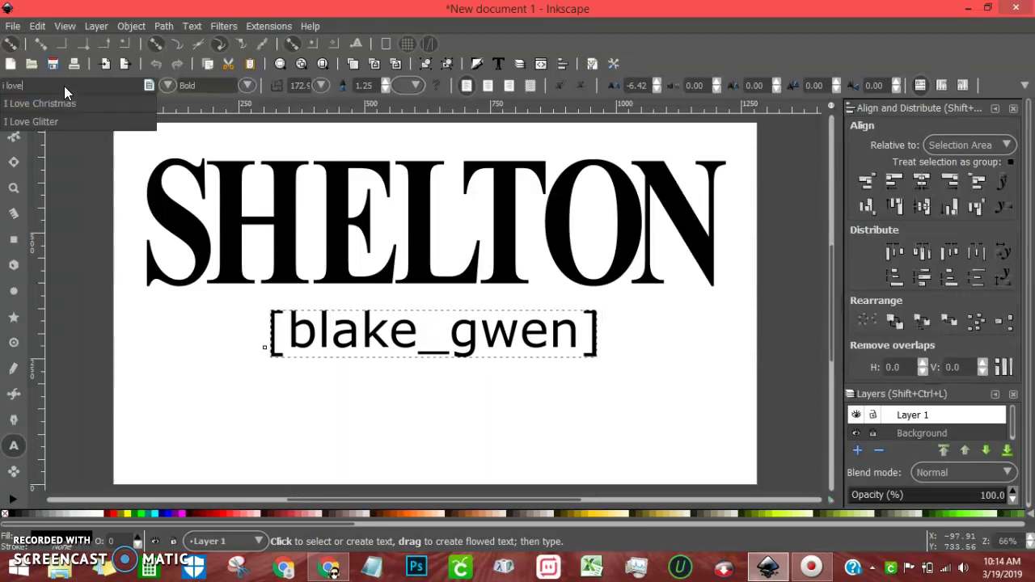
{"action": "left_click", "coordinate": [55, 122]}
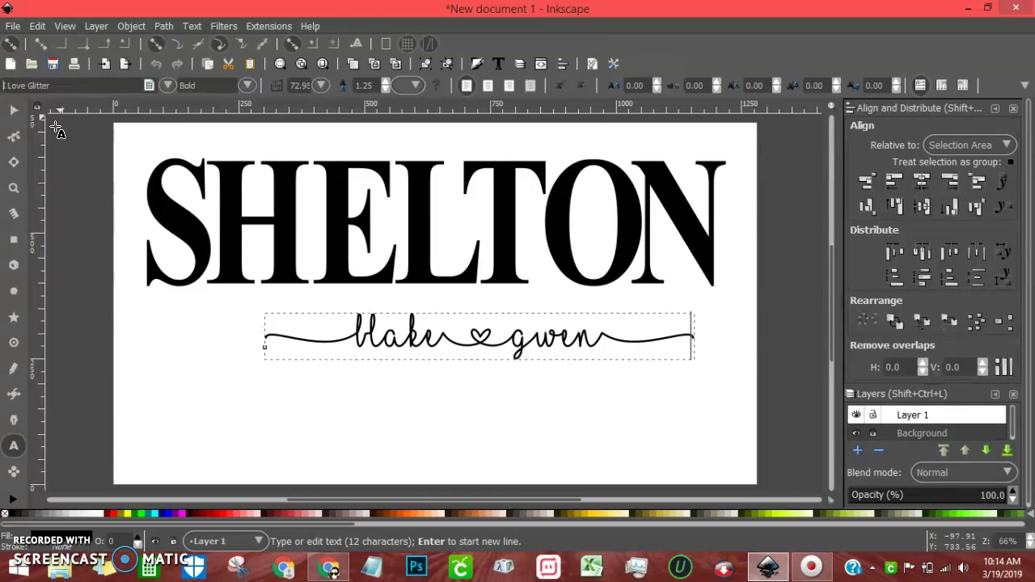
{"action": "left_click", "coordinate": [16, 113]}
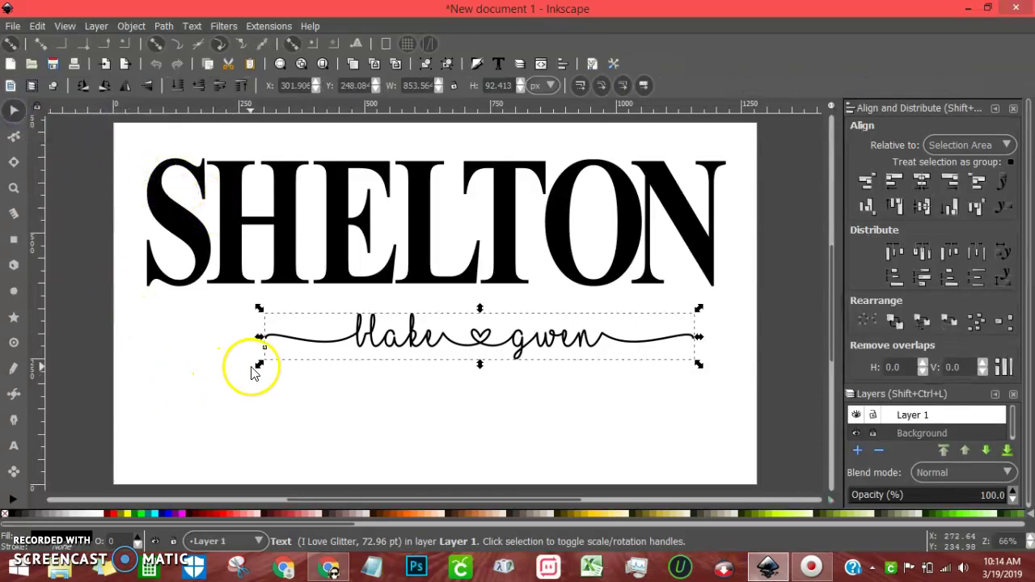
{"action": "left_click_drag", "start_coordinate": [259, 366], "coordinate": [152, 413]}
{"action": "left_click_drag", "start_coordinate": [696, 311], "coordinate": [723, 296]}
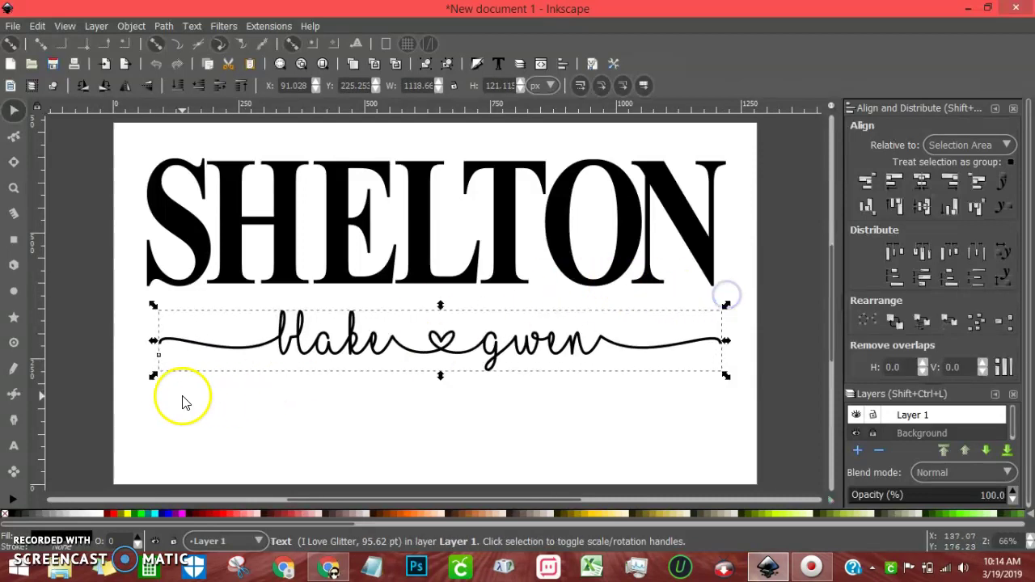
{"action": "left_click_drag", "start_coordinate": [156, 377], "coordinate": [127, 396]}
{"action": "left_click_drag", "start_coordinate": [725, 303], "coordinate": [733, 303]}
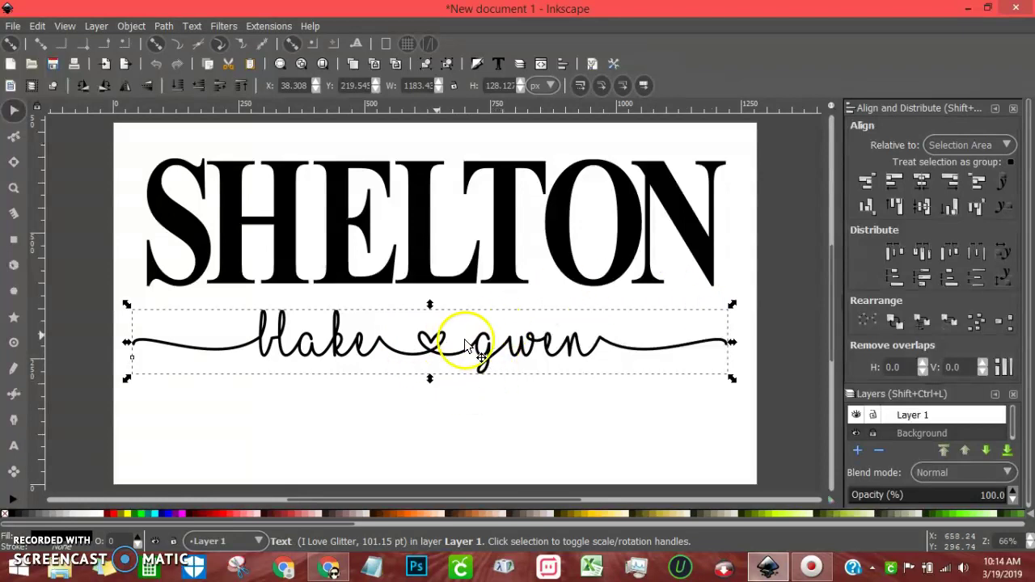
Step: Colour the script text blue and drag it up across the middle of SHELTON
{"action": "left_click", "coordinate": [210, 514]}
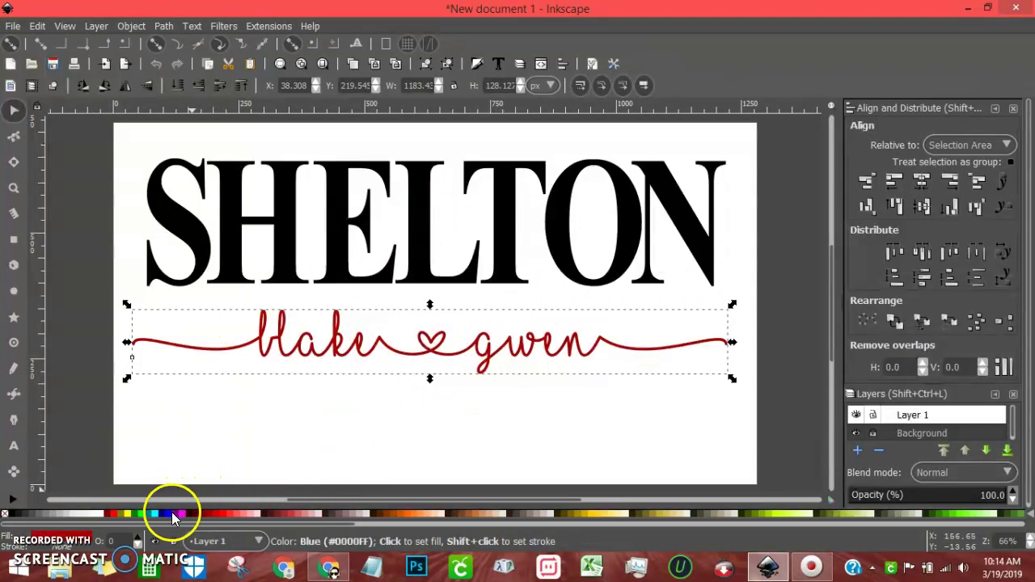
{"action": "left_click", "coordinate": [170, 514]}
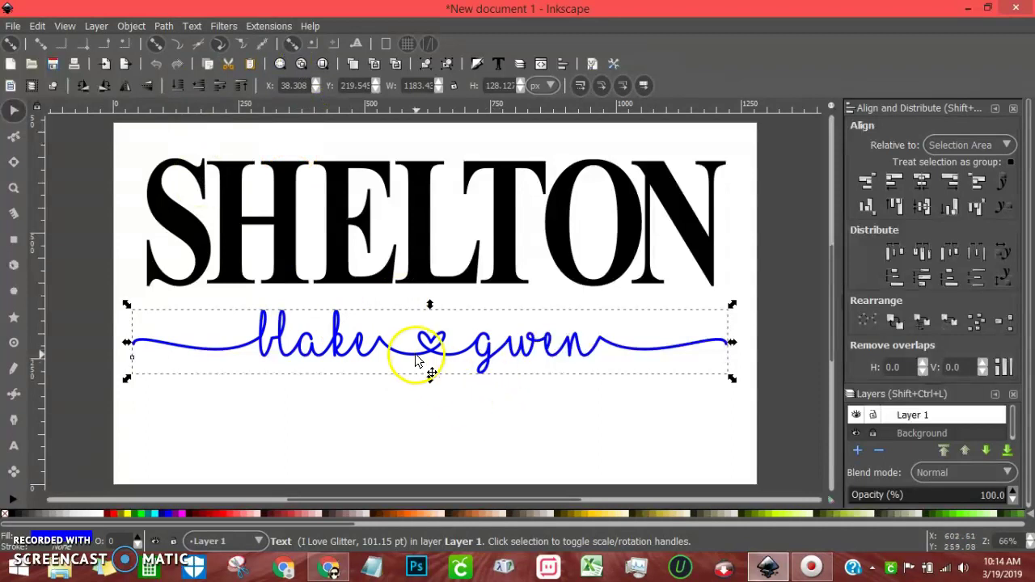
{"action": "left_click_drag", "start_coordinate": [430, 349], "coordinate": [431, 269]}
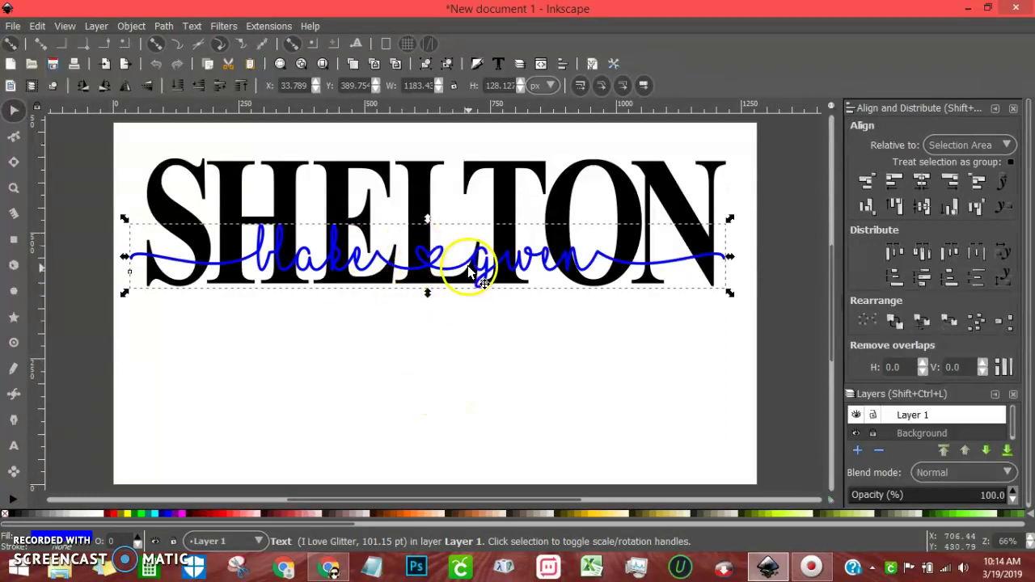
{"action": "left_click_drag", "start_coordinate": [428, 252], "coordinate": [450, 257]}
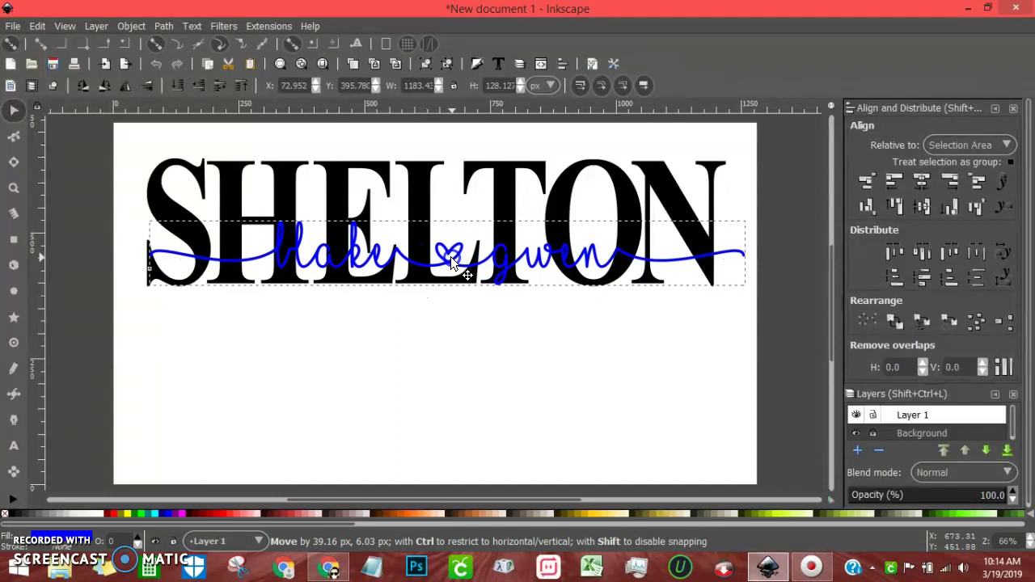
{"action": "mouse_move", "coordinate": [450, 256]}
{"action": "left_mouse_down"}
{"action": "mouse_move", "coordinate": [417, 283]}
{"action": "mouse_move", "coordinate": [433, 259]}
{"action": "left_mouse_up"}
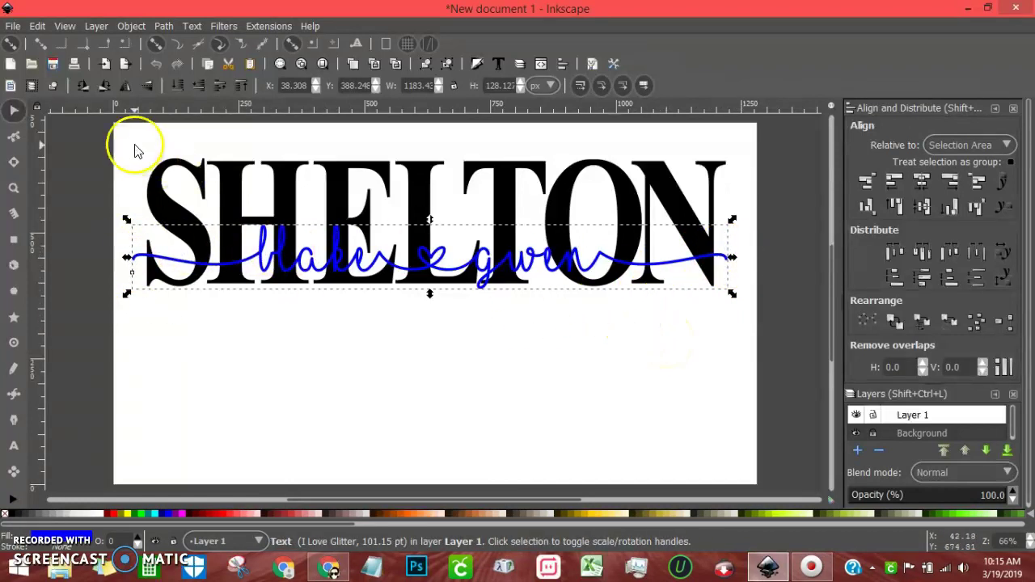
Step: Centre SHELTON and the script horizontally on each other, then clear the selection
{"action": "left_click", "coordinate": [11, 87]}
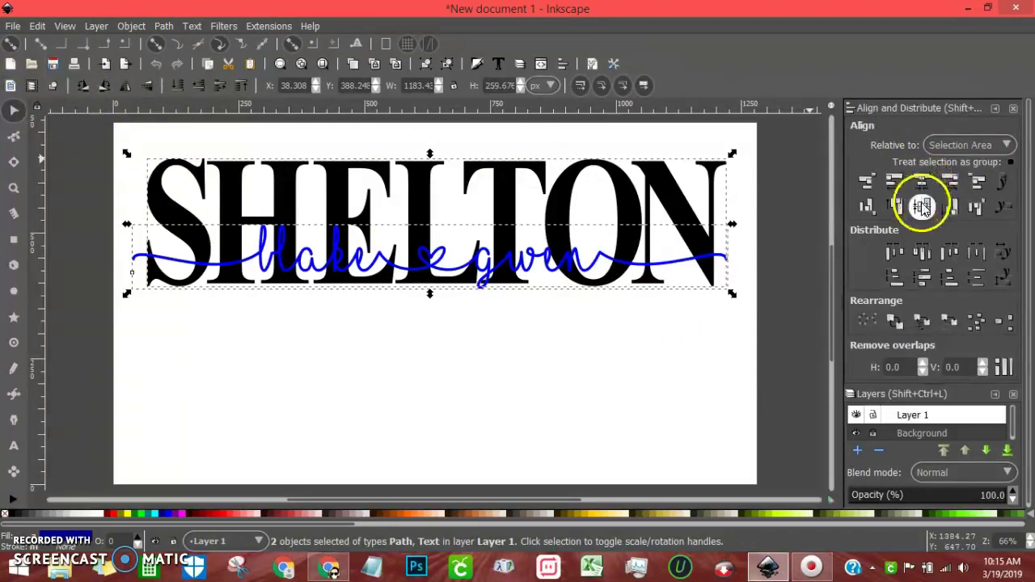
{"action": "left_click", "coordinate": [922, 181]}
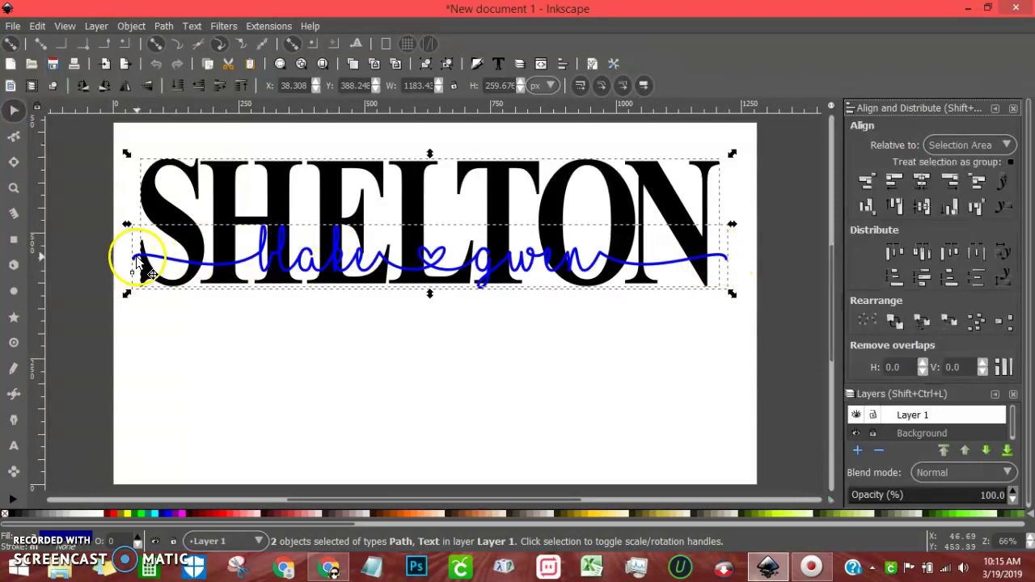
{"action": "key", "text": "ctrl+alt+KP_6"}
{"action": "left_click", "coordinate": [339, 328]}
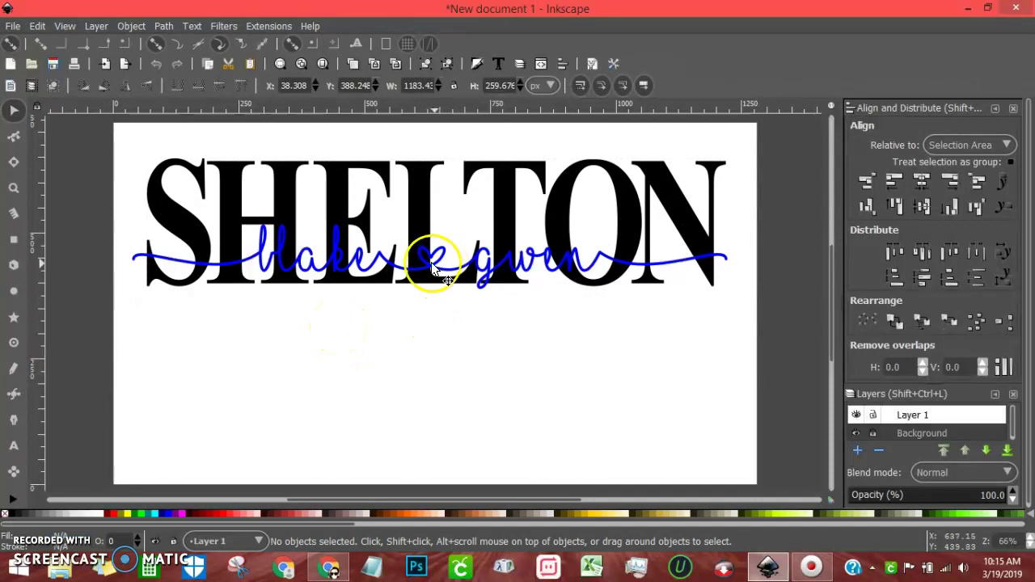
Step: Try deleting the heart from the script text, then restore it between blake and gwen
{"action": "left_click", "coordinate": [431, 262]}
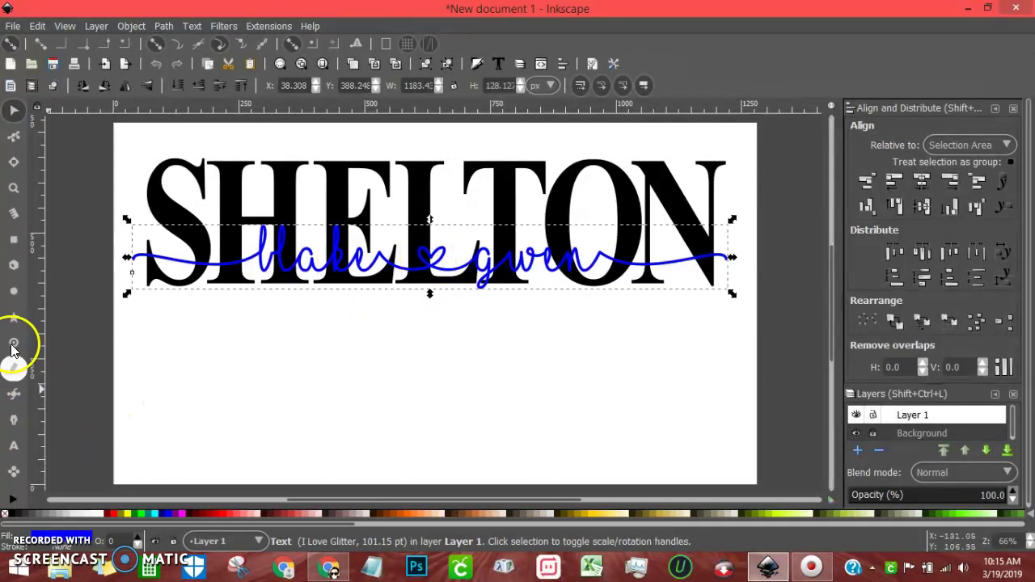
{"action": "left_click", "coordinate": [14, 445]}
{"action": "double_click", "coordinate": [413, 254]}
{"action": "left_click", "coordinate": [442, 322]}
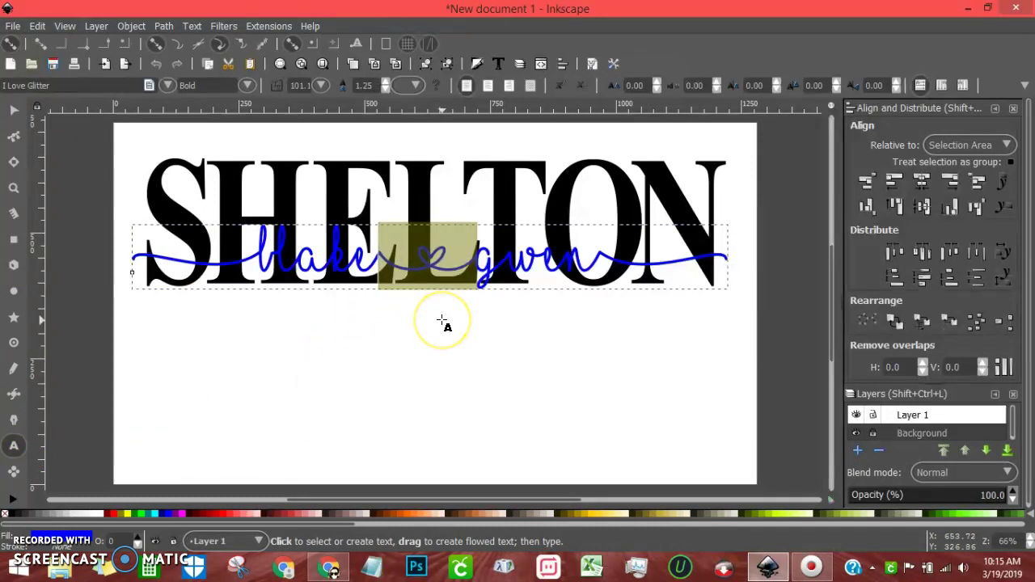
{"action": "key", "text": "Delete"}
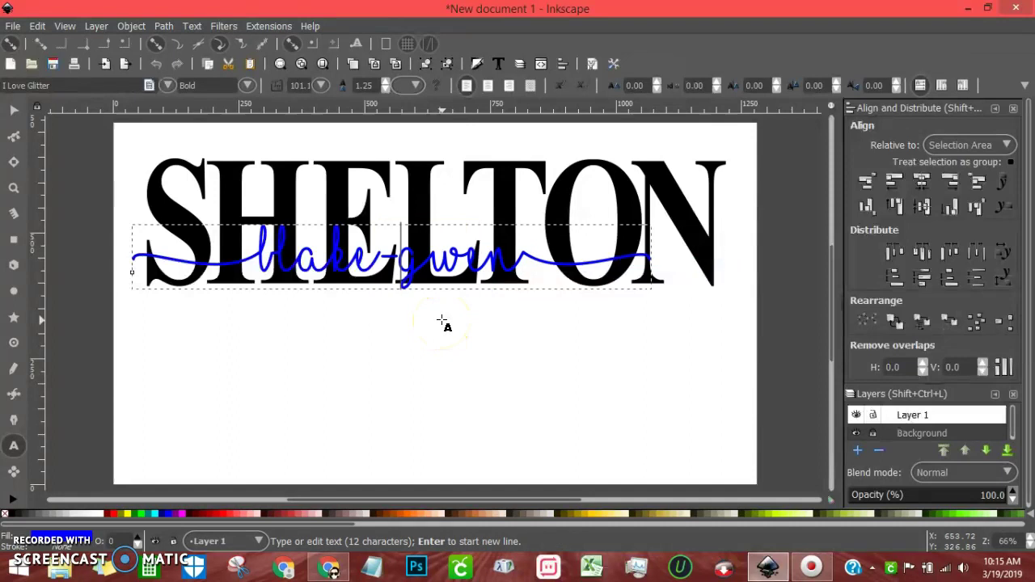
{"action": "key", "text": "ctrl+z"}
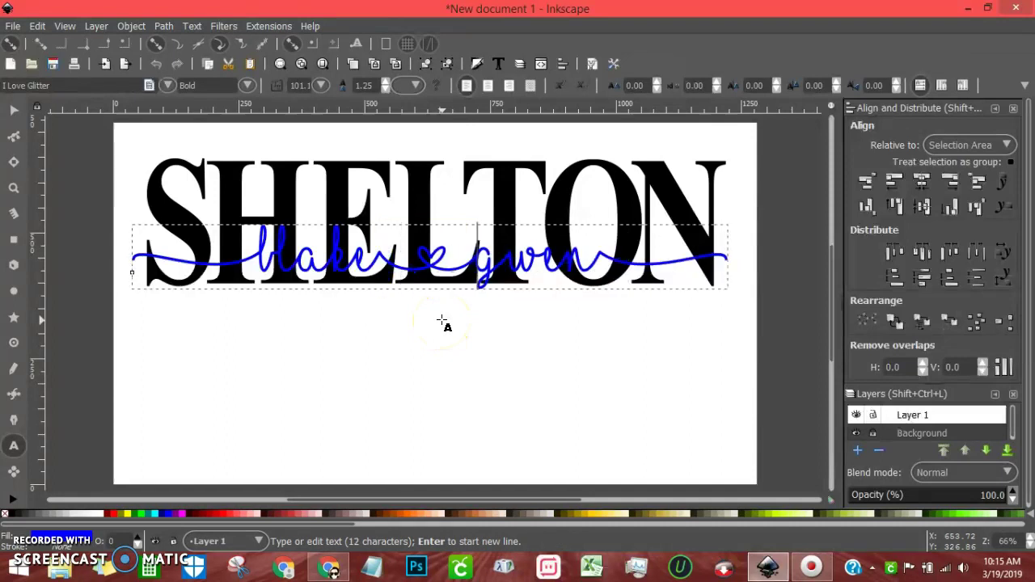
{"action": "key", "text": "BackSpace"}
{"action": "key", "text": "ctrl+z"}
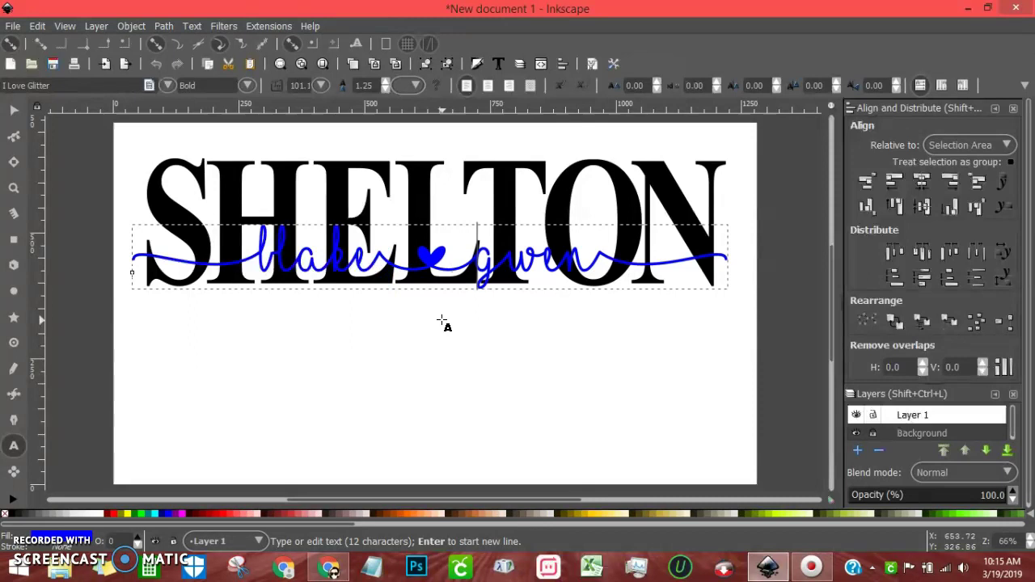
Step: Try '&' in place of the heart, revert it, and nudge the script line slightly lower
{"action": "left_click", "coordinate": [438, 257]}
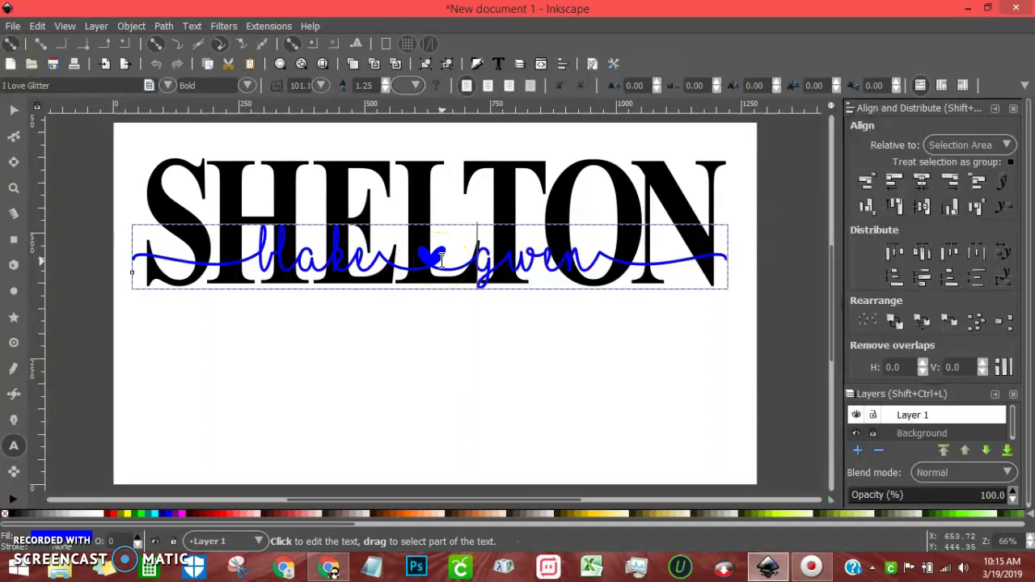
{"action": "key", "text": "BackSpace"}
{"action": "type", "text": "&"}
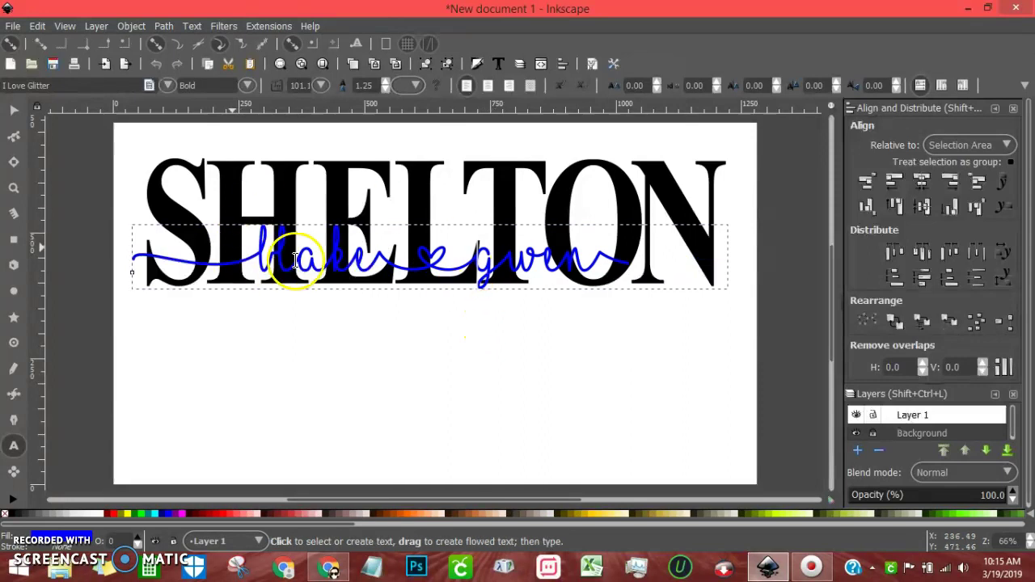
{"action": "key", "text": "ctrl+z"}
{"action": "key", "text": "ctrl+z"}
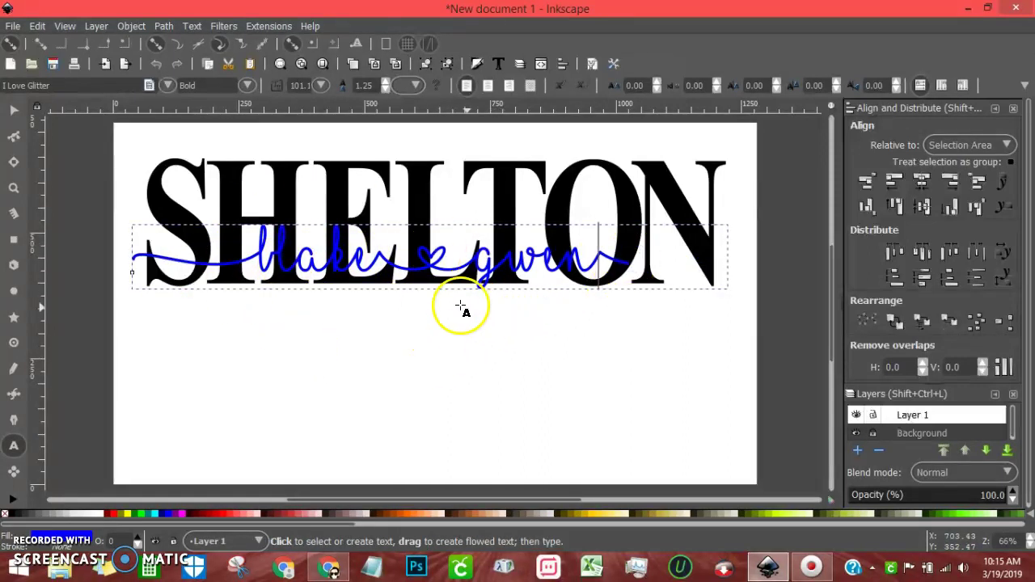
{"action": "left_click", "coordinate": [14, 109]}
{"action": "left_click_drag", "start_coordinate": [389, 232], "coordinate": [435, 267]}
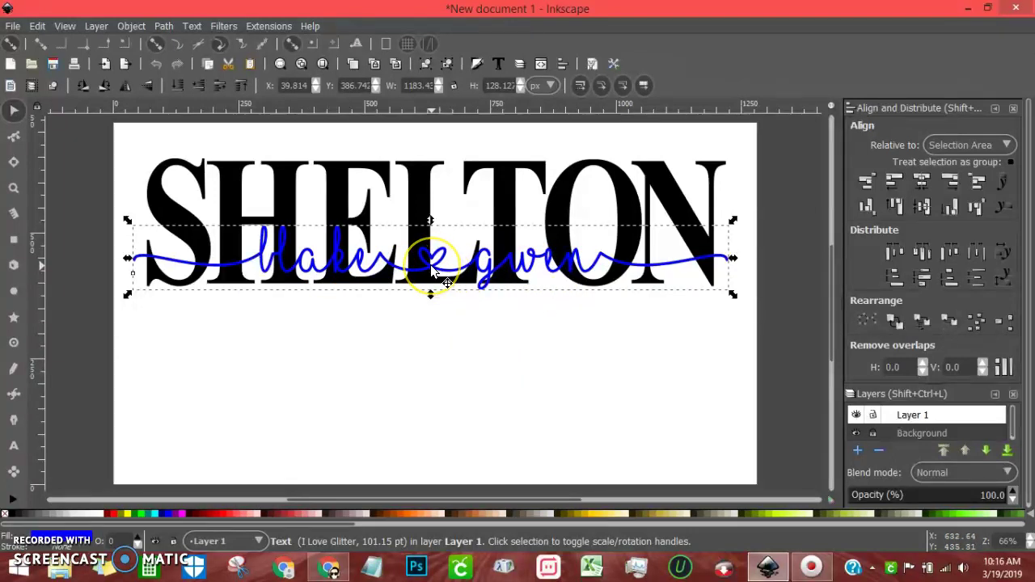
Step: Convert the script text to paths, ungroup the twelve letters, and union them into one path
{"action": "mouse_move", "coordinate": [431, 268]}
{"action": "left_mouse_down"}
{"action": "mouse_move", "coordinate": [433, 229]}
{"action": "mouse_move", "coordinate": [430, 259]}
{"action": "left_mouse_up"}
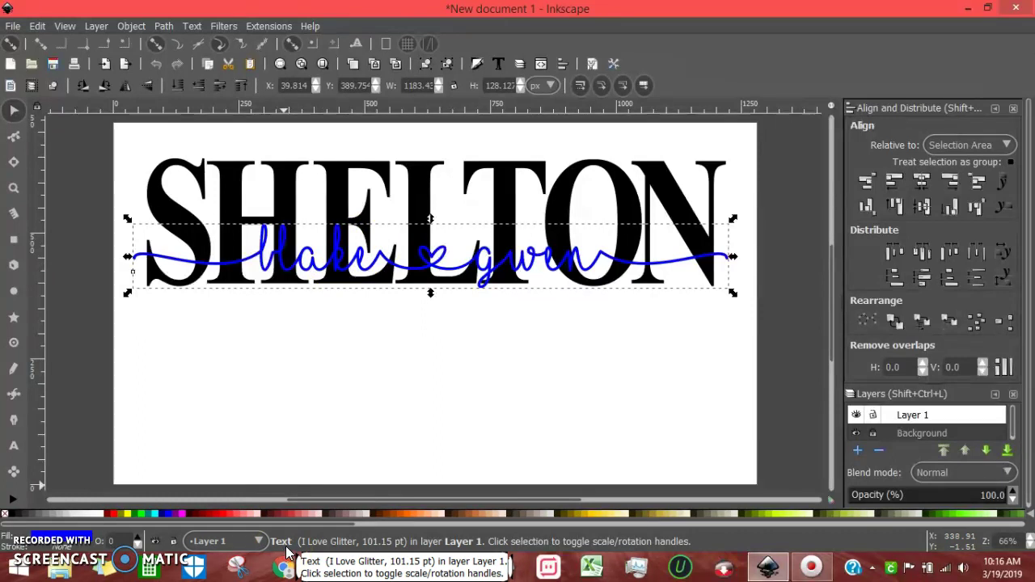
{"action": "left_click", "coordinate": [163, 25]}
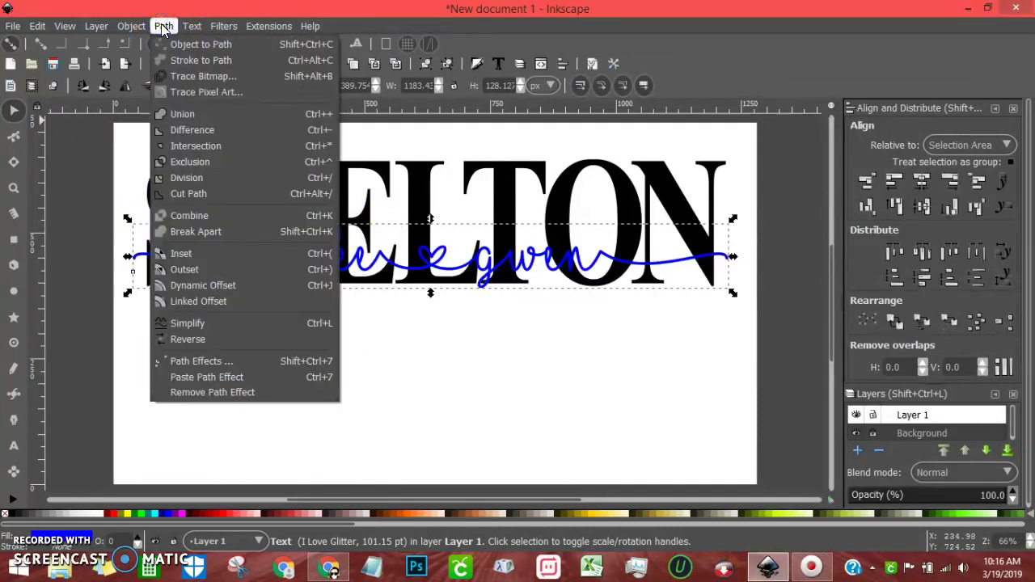
{"action": "left_click", "coordinate": [183, 45]}
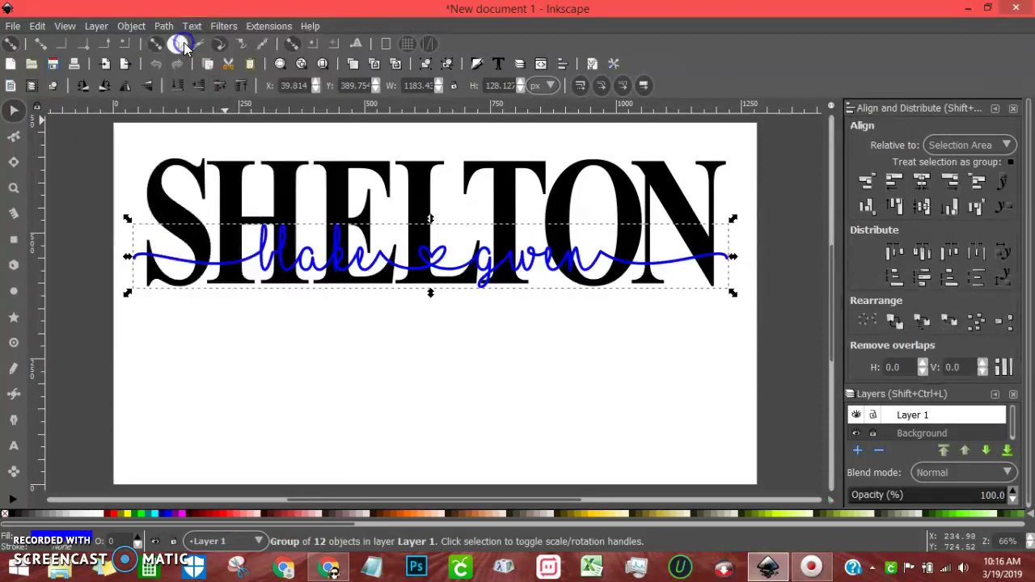
{"action": "left_click", "coordinate": [130, 27]}
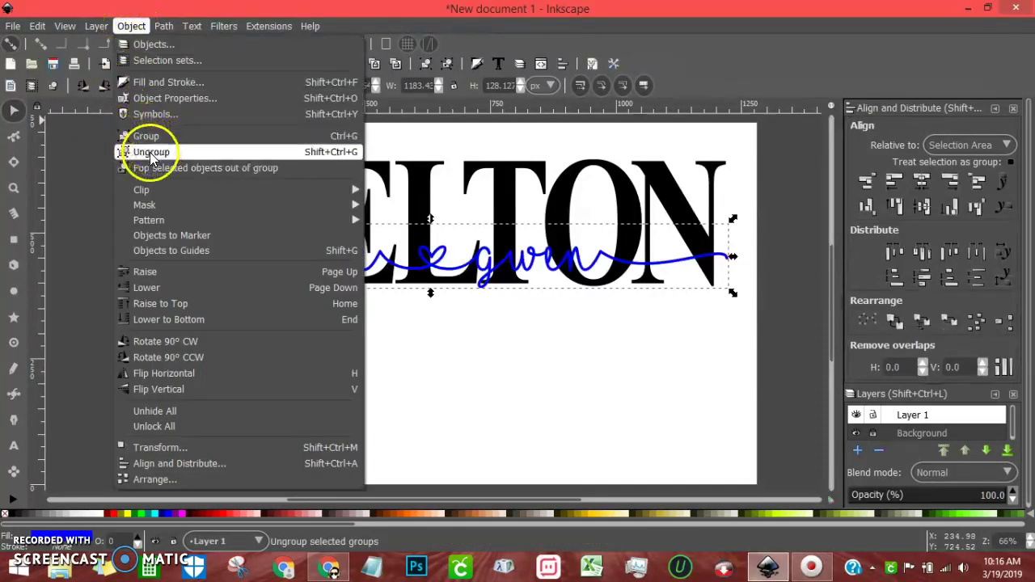
{"action": "left_click", "coordinate": [151, 153]}
{"action": "left_click", "coordinate": [164, 26]}
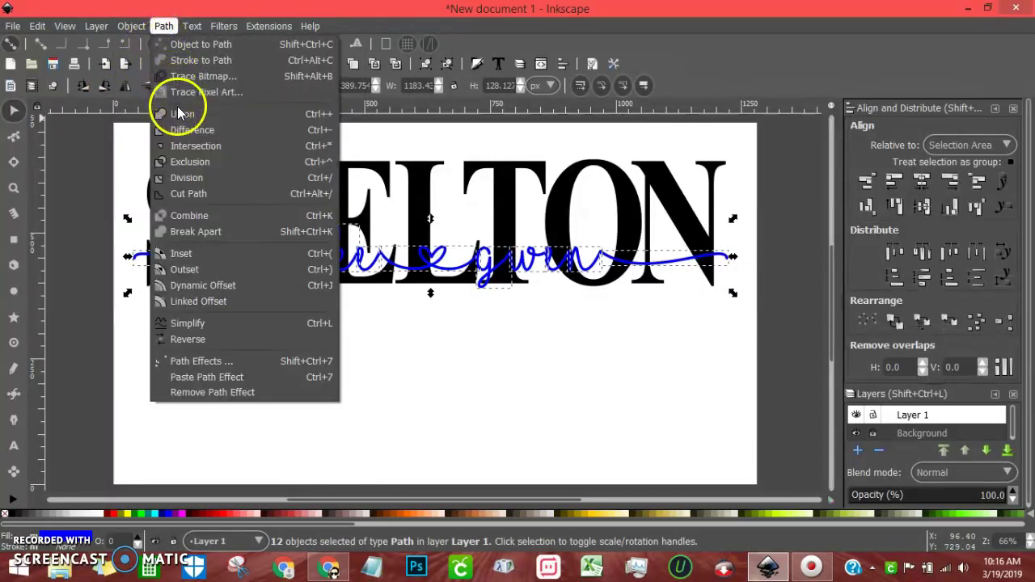
{"action": "left_click", "coordinate": [180, 114]}
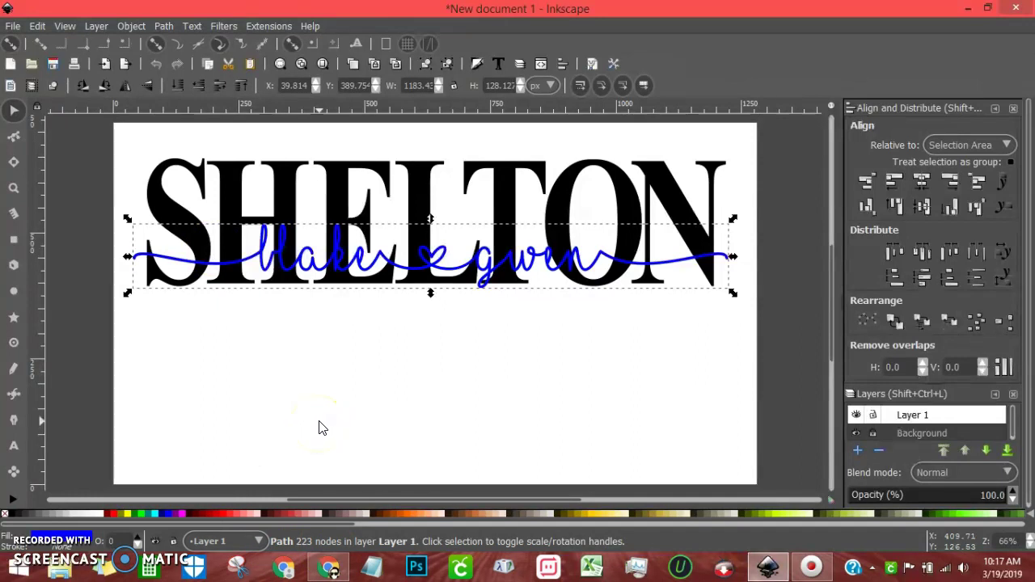
Step: Move SHELTON and the script path down together, then select only the script path
{"action": "left_click", "coordinate": [10, 84]}
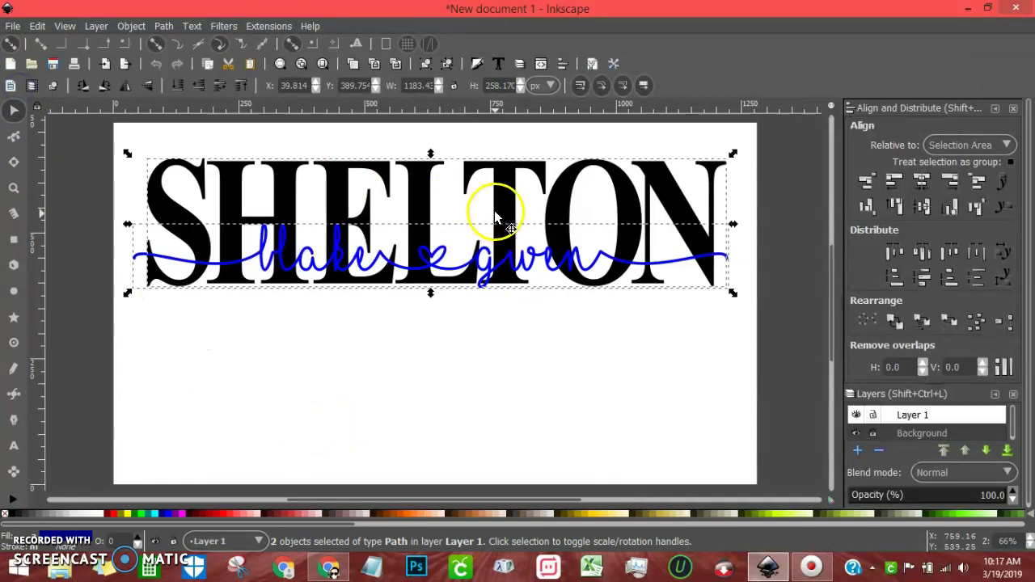
{"action": "left_click_drag", "start_coordinate": [501, 198], "coordinate": [503, 267]}
{"action": "left_click", "coordinate": [453, 192]}
{"action": "left_click", "coordinate": [502, 360]}
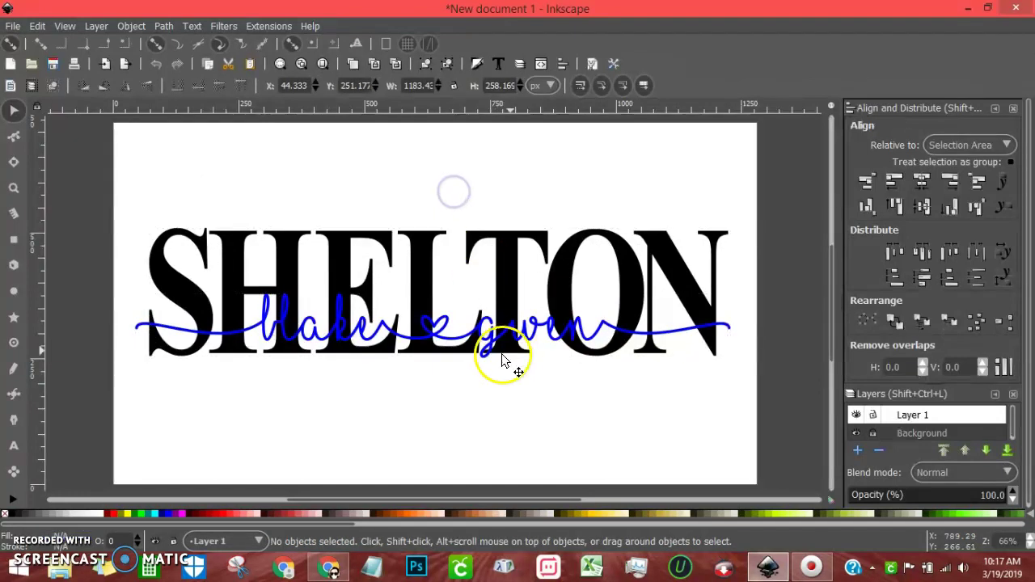
{"action": "left_click", "coordinate": [446, 329]}
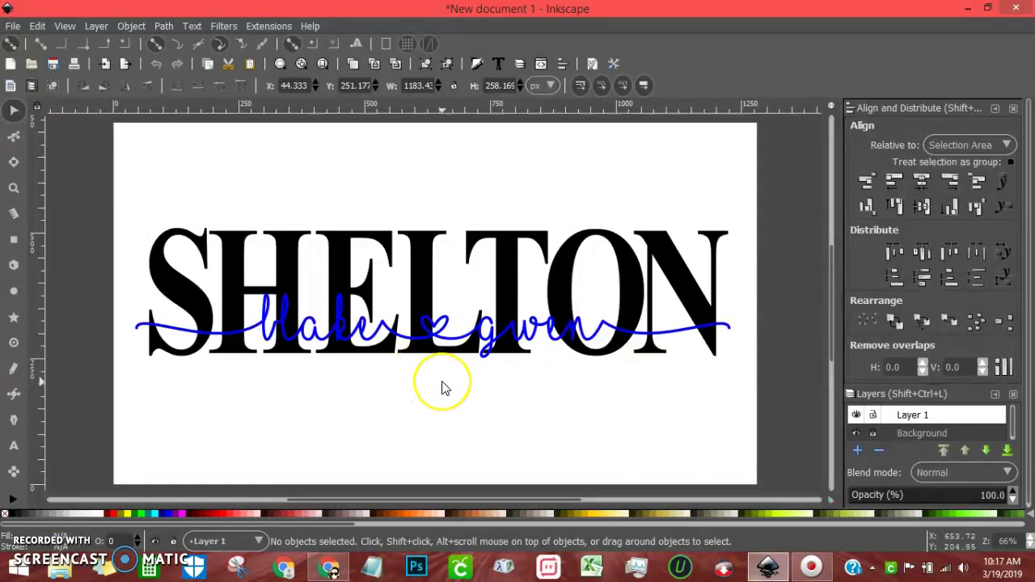
{"action": "left_click", "coordinate": [434, 350]}
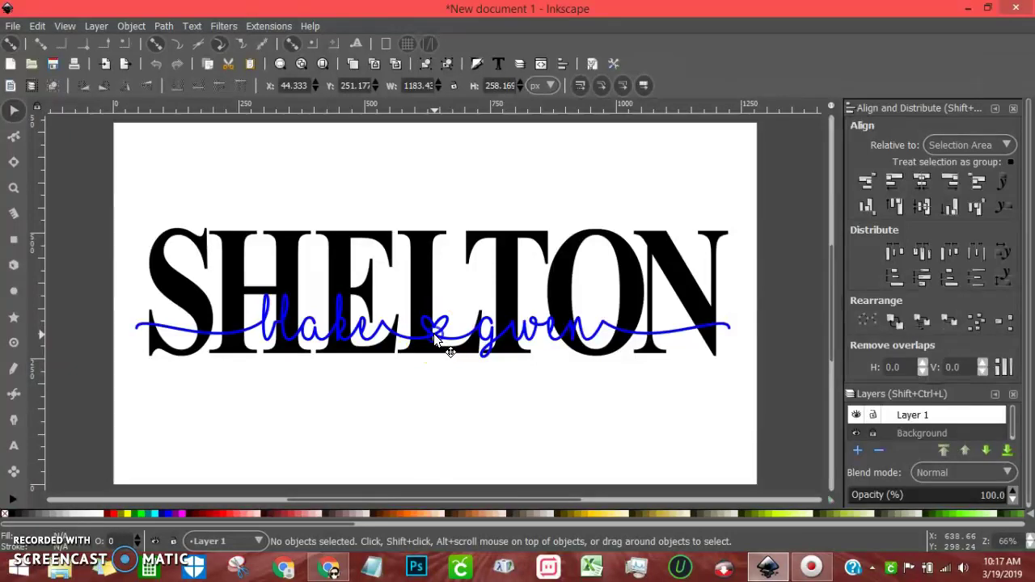
{"action": "left_click", "coordinate": [434, 338]}
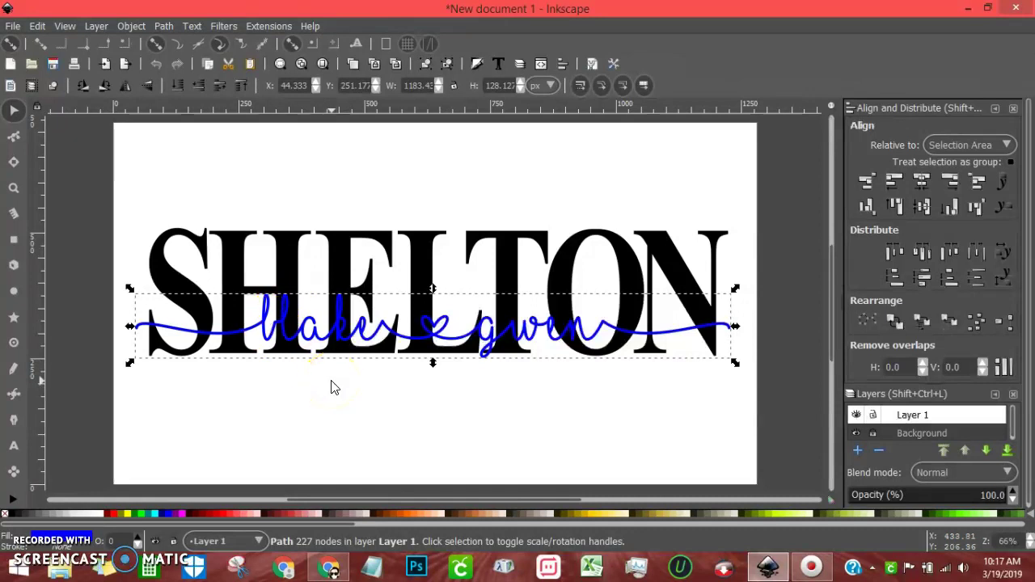
Step: Fill the script path with dark red #AA0000 and reselect it to check the colour
{"action": "key", "text": "ctrl"}
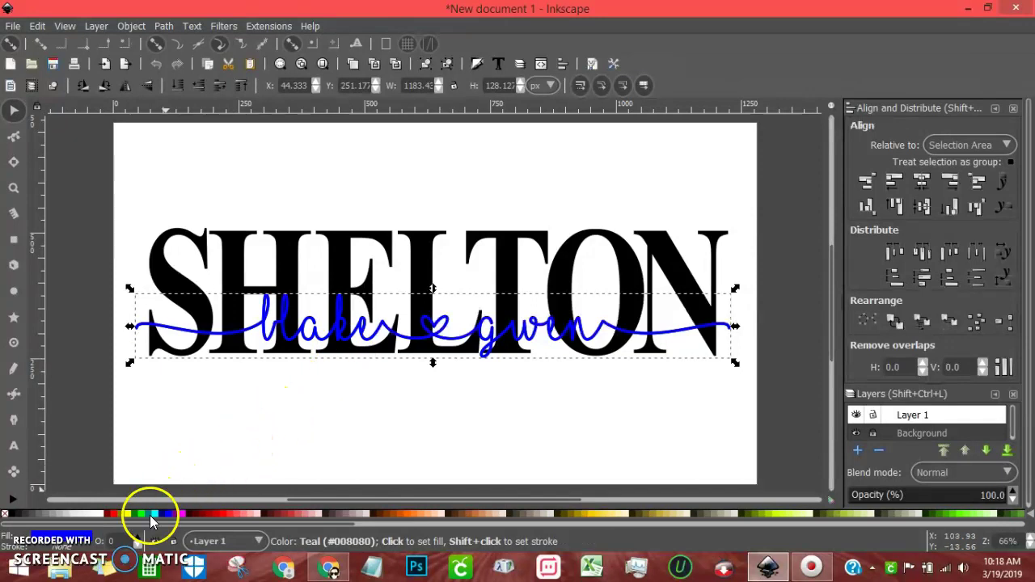
{"action": "left_click", "coordinate": [207, 515]}
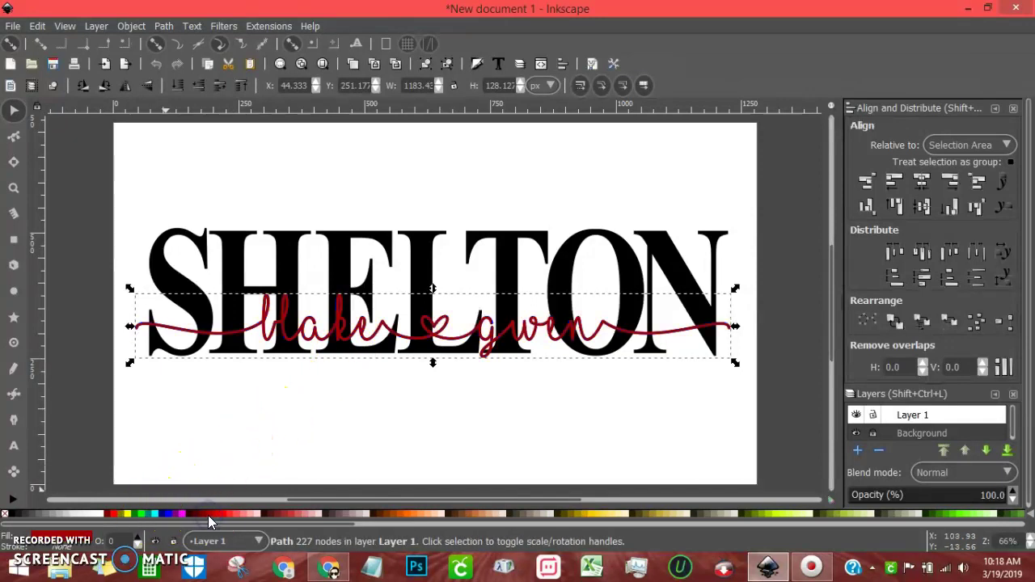
{"action": "left_click", "coordinate": [310, 408]}
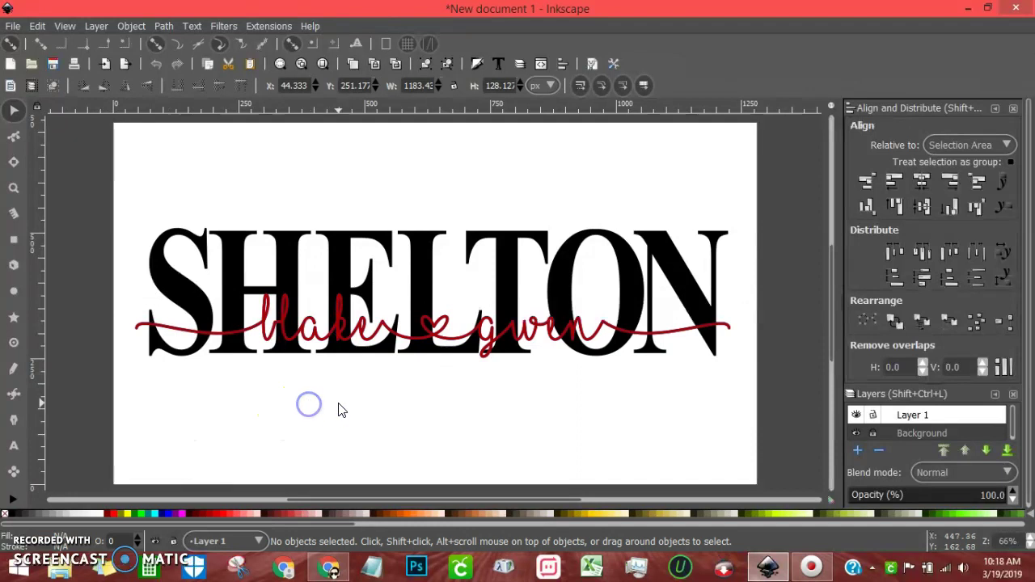
{"action": "left_click", "coordinate": [338, 327]}
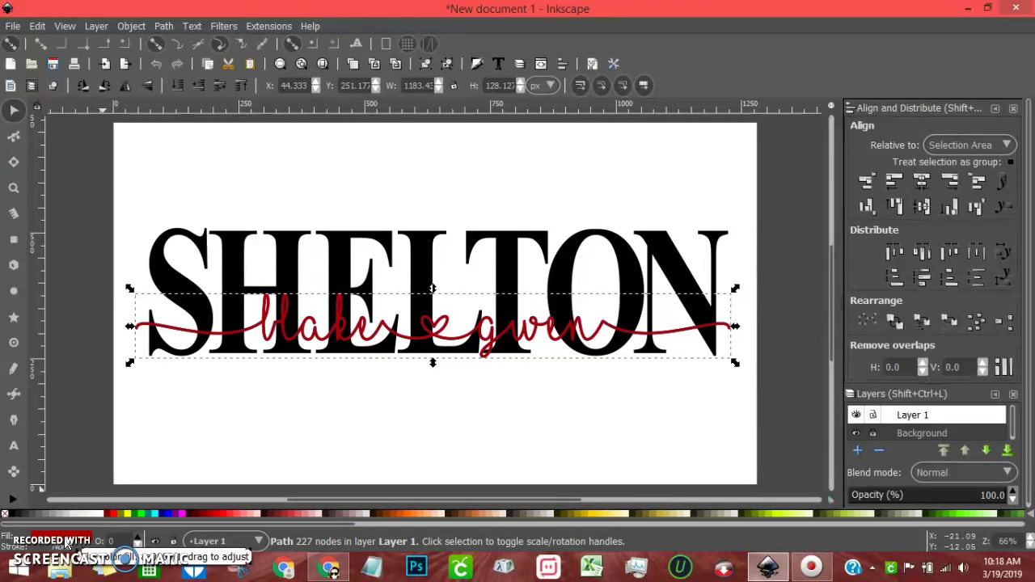
{"action": "left_click", "coordinate": [264, 323]}
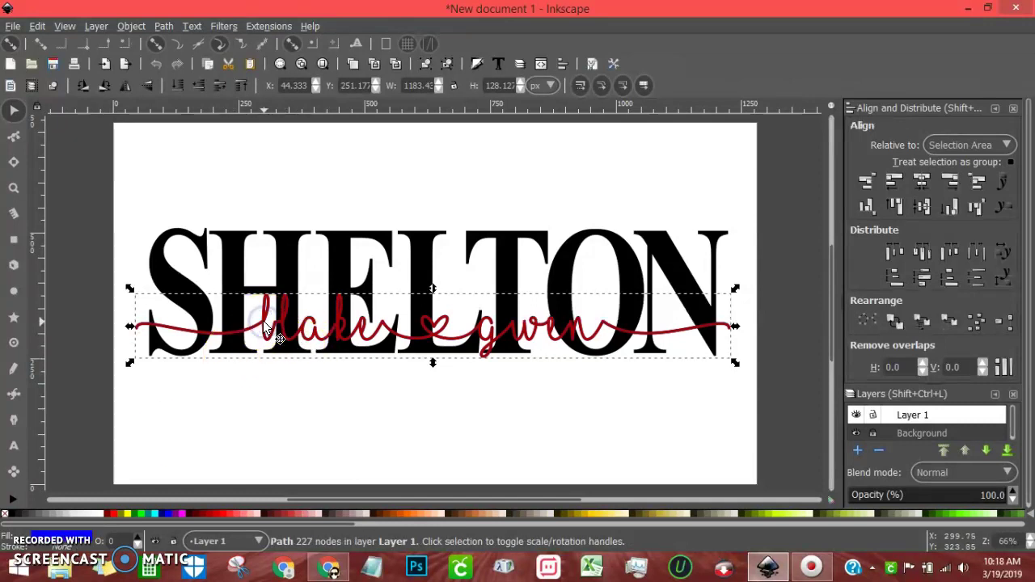
{"action": "left_click", "coordinate": [368, 327]}
{"action": "left_click", "coordinate": [507, 331]}
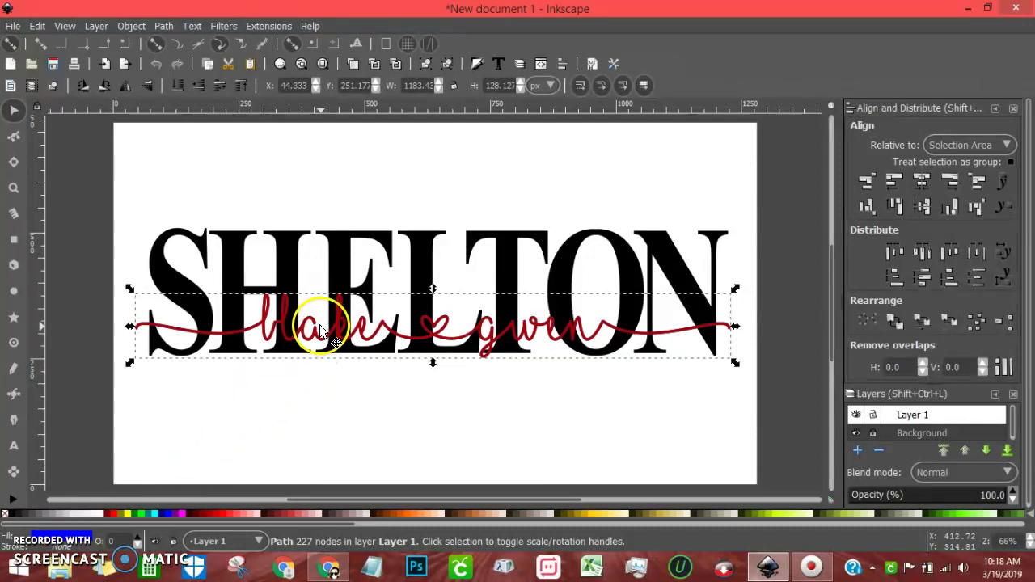
Step: Select the blue copy behind the red script and outset it into a thick outline
{"action": "left_click", "coordinate": [361, 394]}
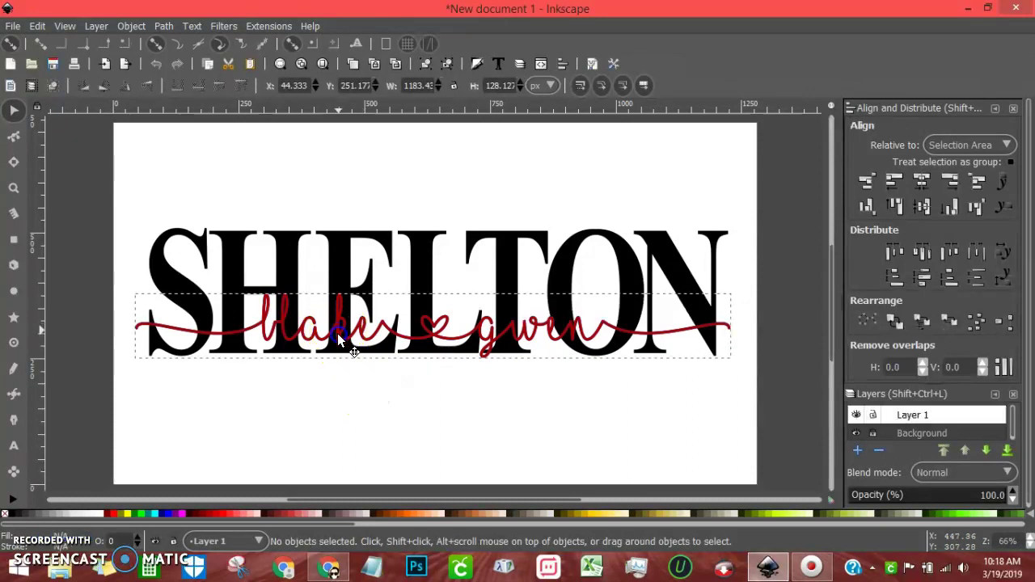
{"action": "left_click_drag", "start_coordinate": [337, 340], "coordinate": [340, 354]}
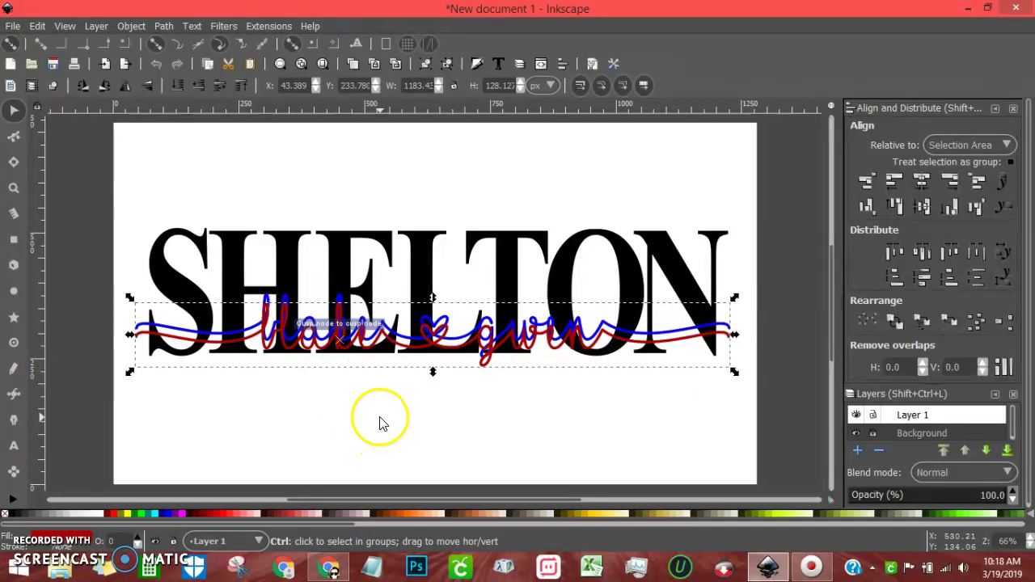
{"action": "key", "text": "ctrl+z"}
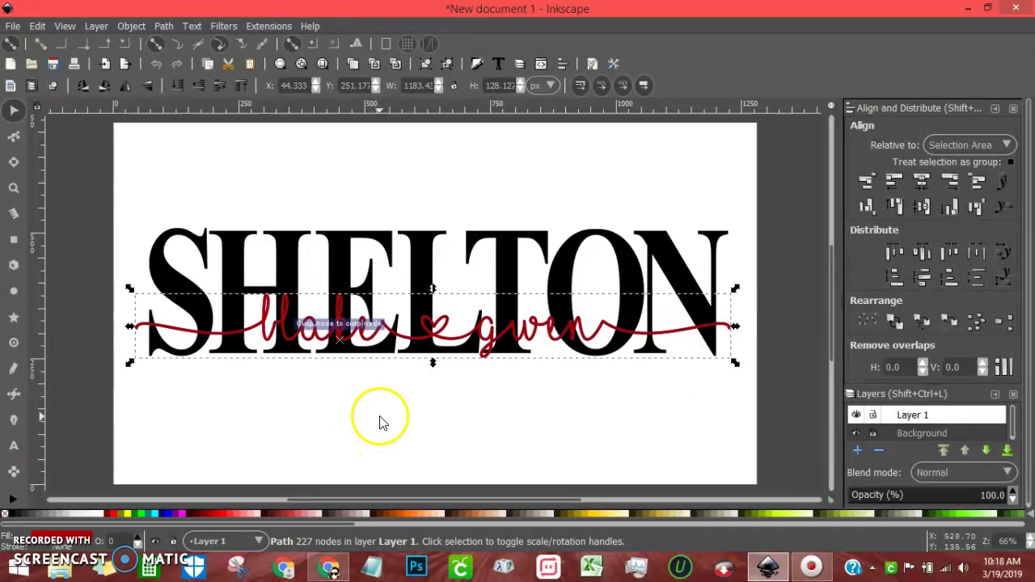
{"action": "left_click", "coordinate": [281, 318]}
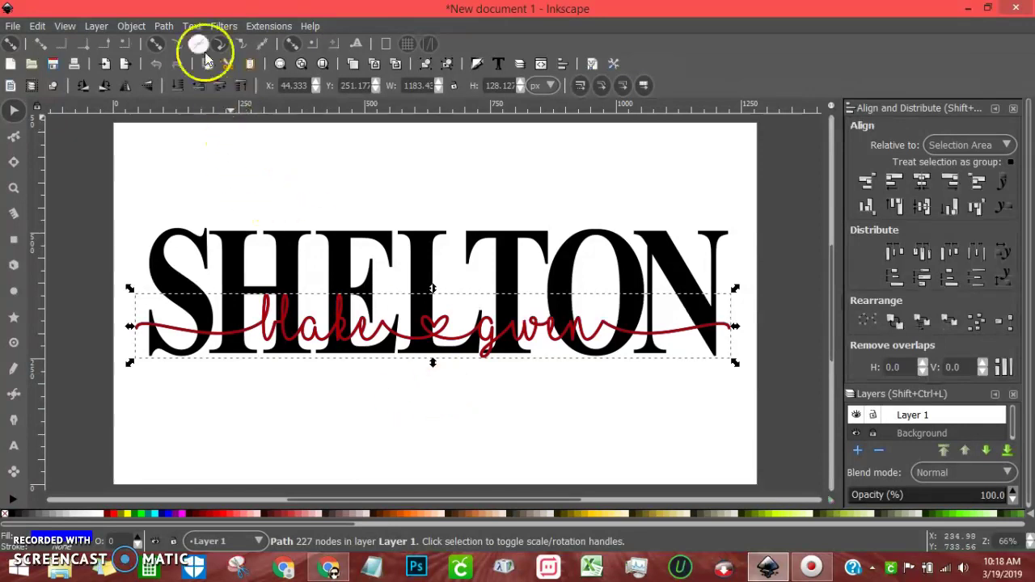
{"action": "left_click", "coordinate": [163, 26]}
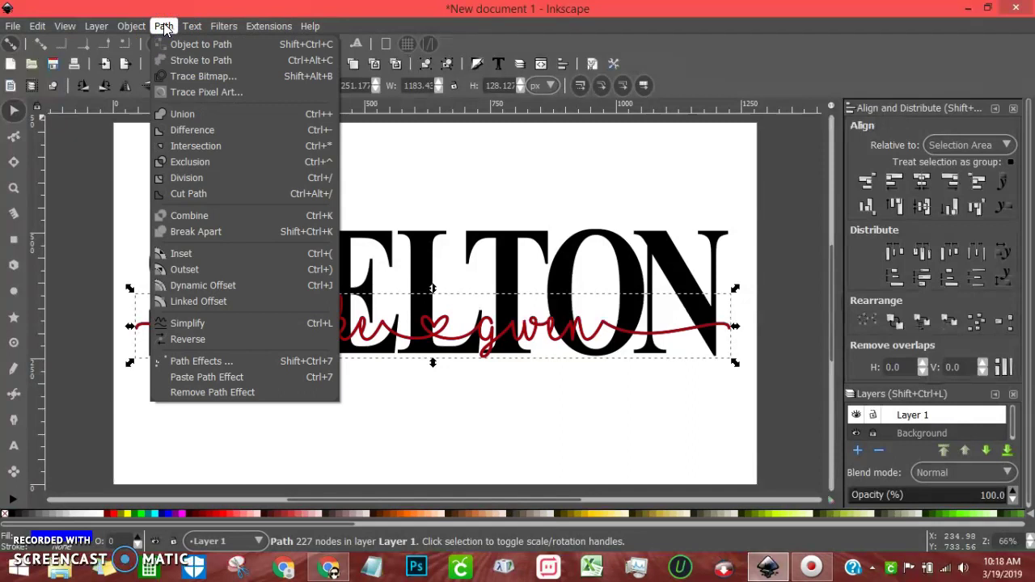
{"action": "left_click", "coordinate": [439, 412]}
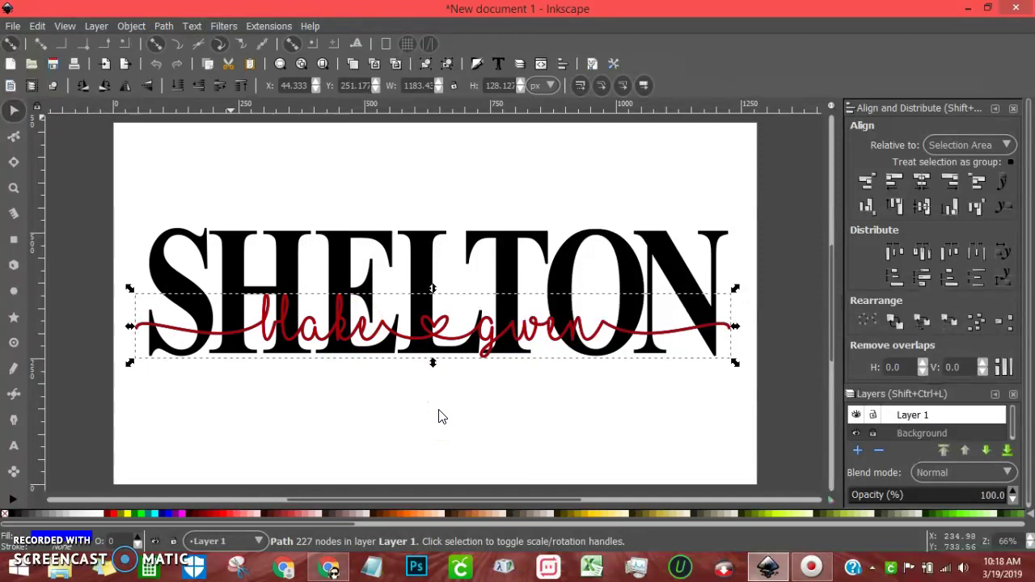
{"action": "key", "text": "ctrl+parenright"}
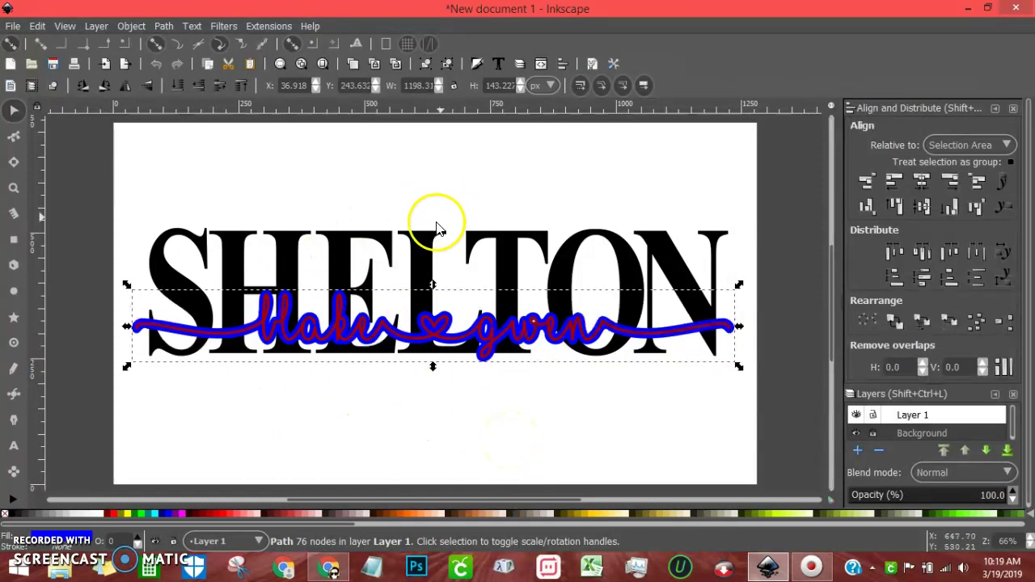
Step: Subtract the blue outline from SHELTON with Path > Difference, then deselect
{"action": "left_click", "coordinate": [424, 244], "text": "shift"}
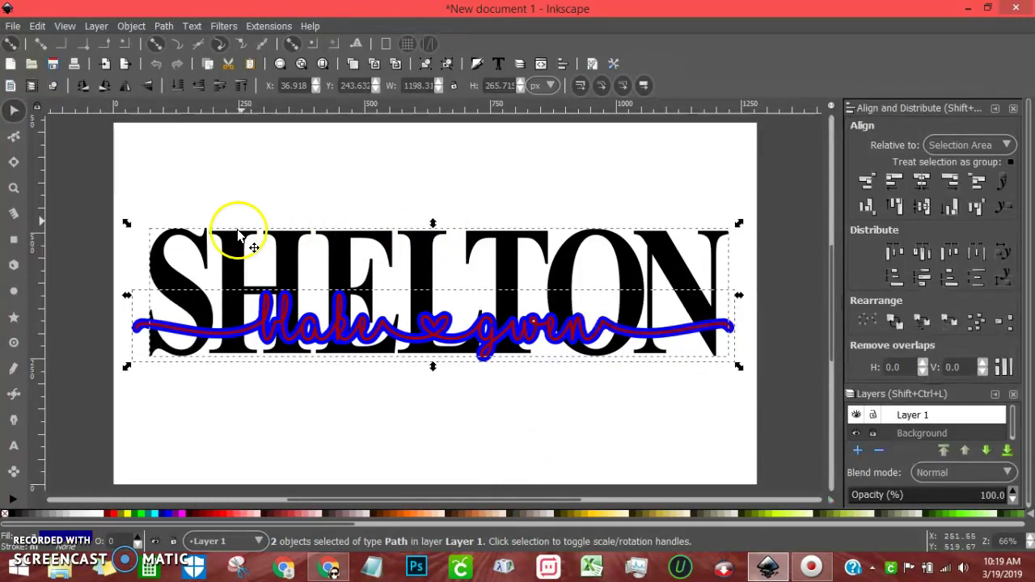
{"action": "left_click", "coordinate": [164, 26]}
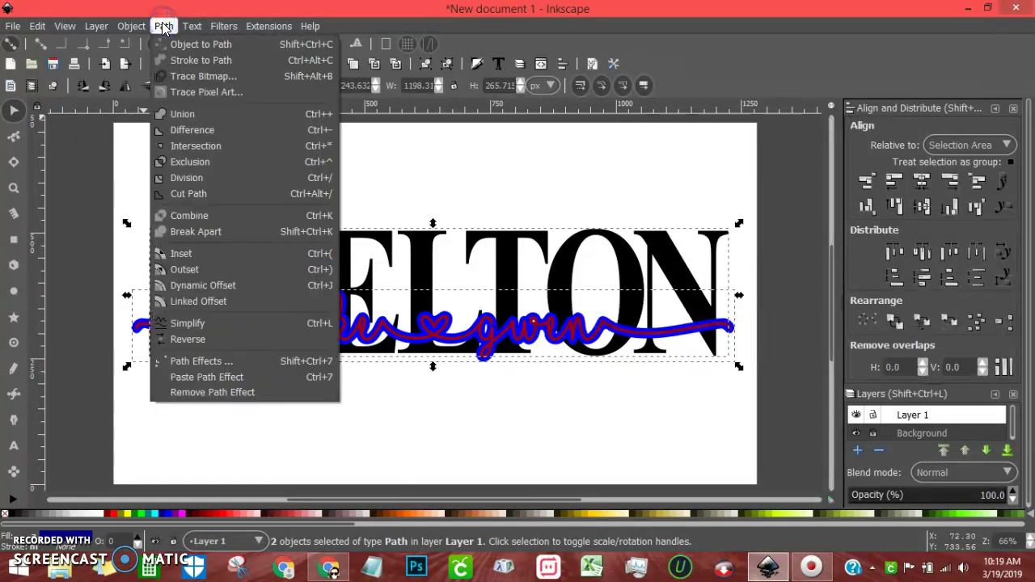
{"action": "left_click", "coordinate": [220, 131]}
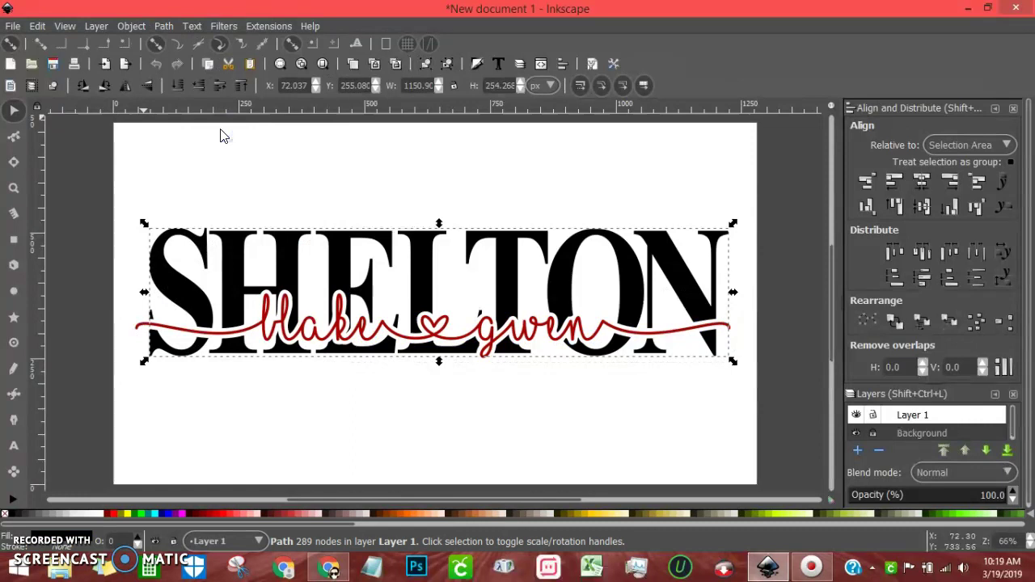
{"action": "left_click", "coordinate": [279, 152]}
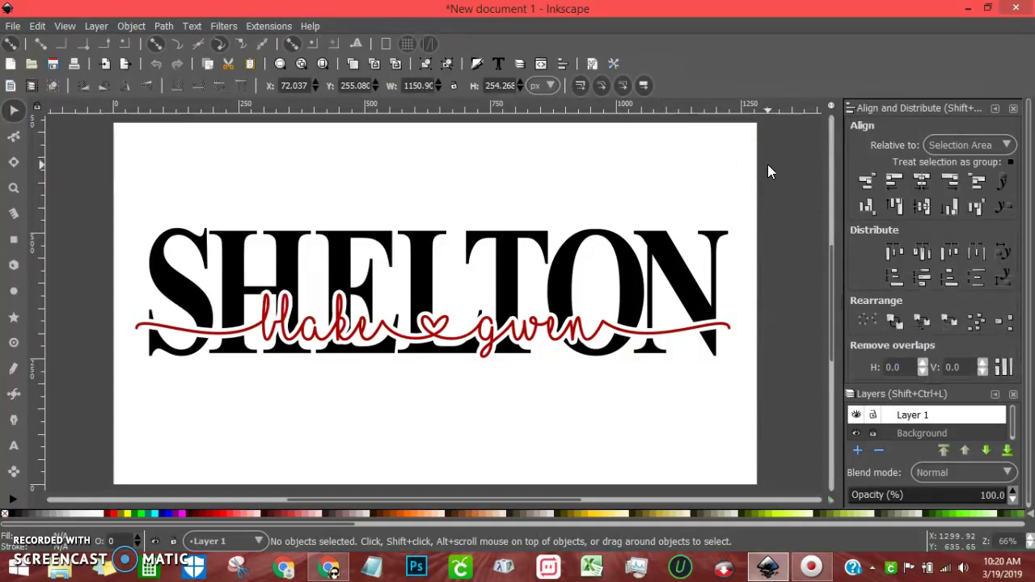
Step: Unlock the Background layer and delete the white background rectangle
{"action": "left_click", "coordinate": [873, 435]}
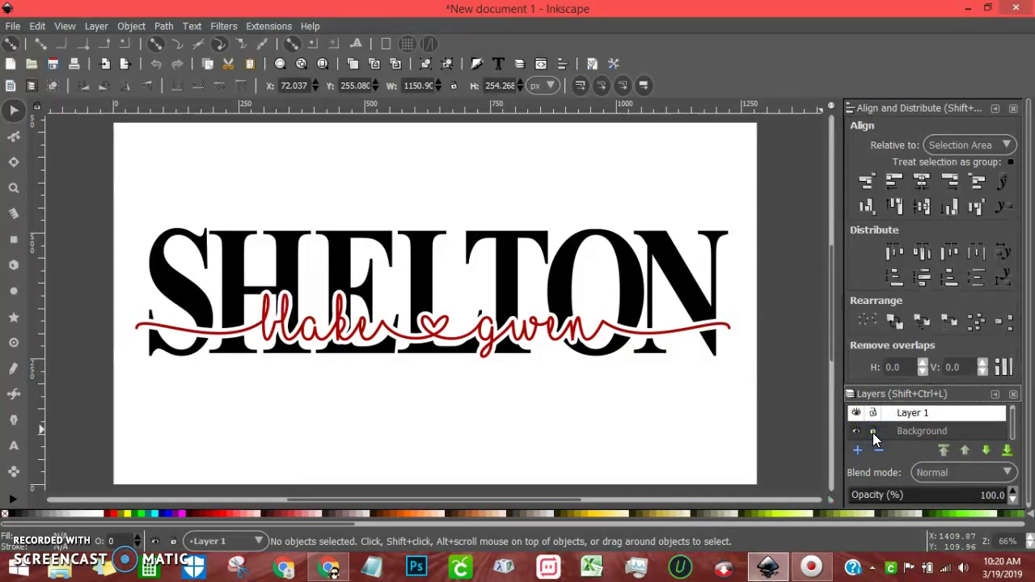
{"action": "left_click", "coordinate": [584, 422]}
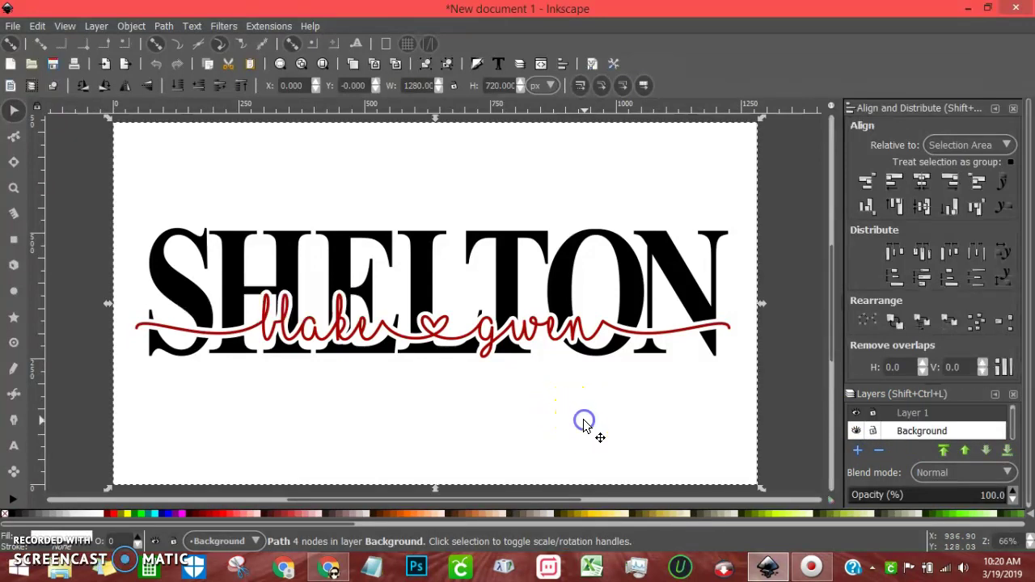
{"action": "mouse_move", "coordinate": [586, 427]}
{"action": "left_mouse_down"}
{"action": "mouse_move", "coordinate": [684, 429]}
{"action": "mouse_move", "coordinate": [620, 448]}
{"action": "mouse_move", "coordinate": [568, 390]}
{"action": "mouse_move", "coordinate": [573, 414]}
{"action": "left_mouse_up"}
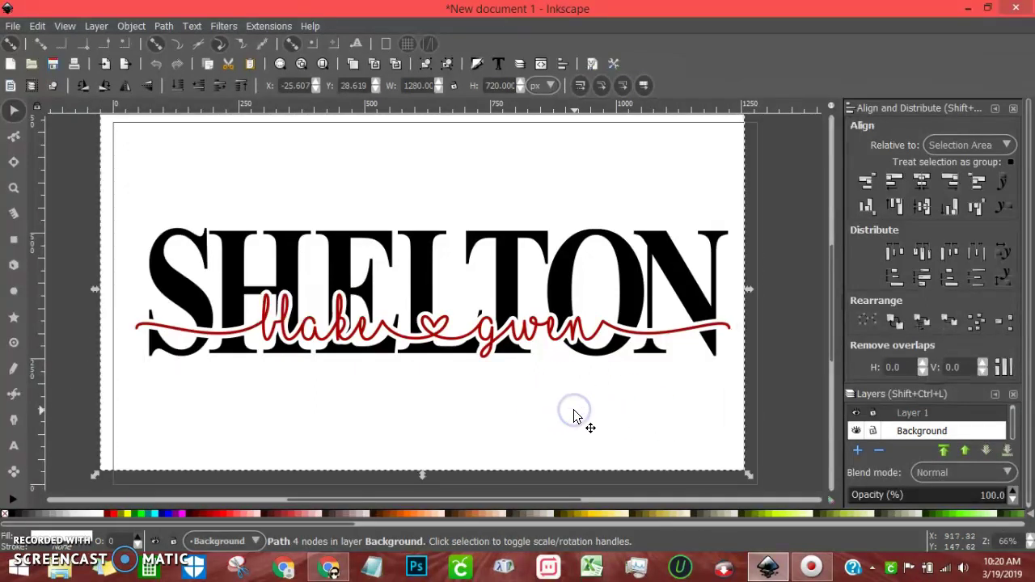
{"action": "key", "text": "Delete"}
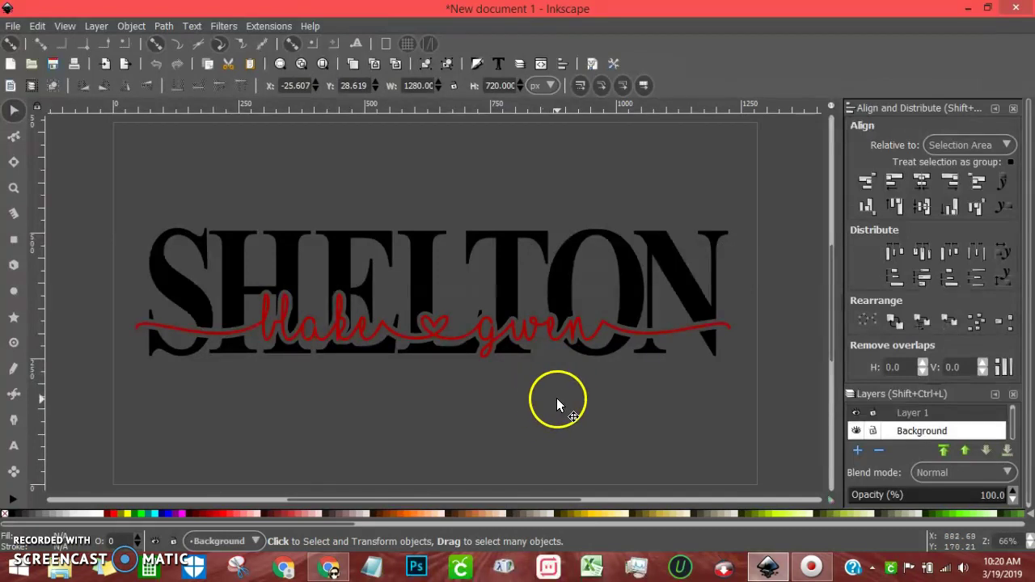
Step: Save the design to the Desktop as 'shelton knockout' in Inkscape SVG format
{"action": "left_click", "coordinate": [12, 31]}
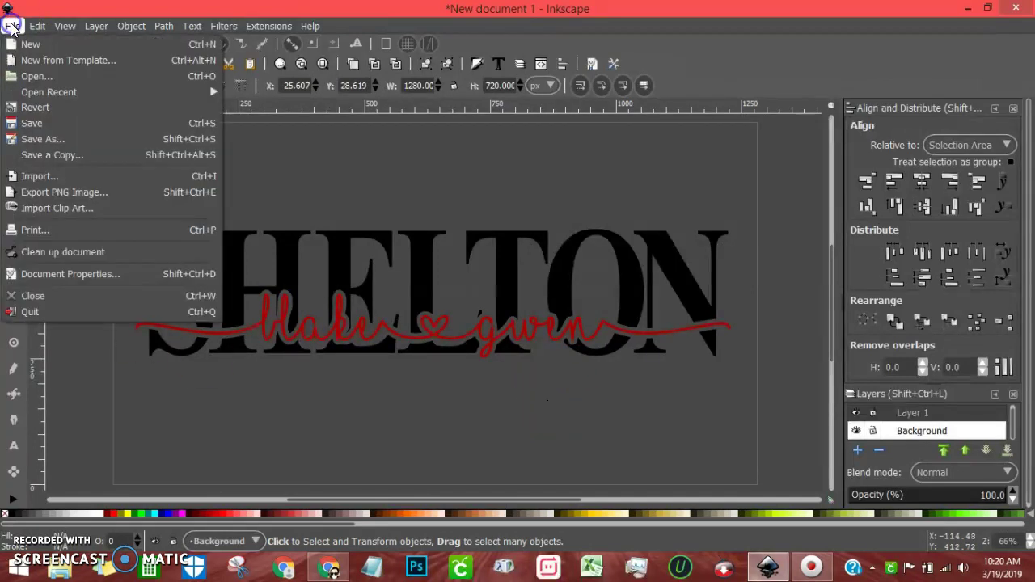
{"action": "left_click", "coordinate": [68, 139]}
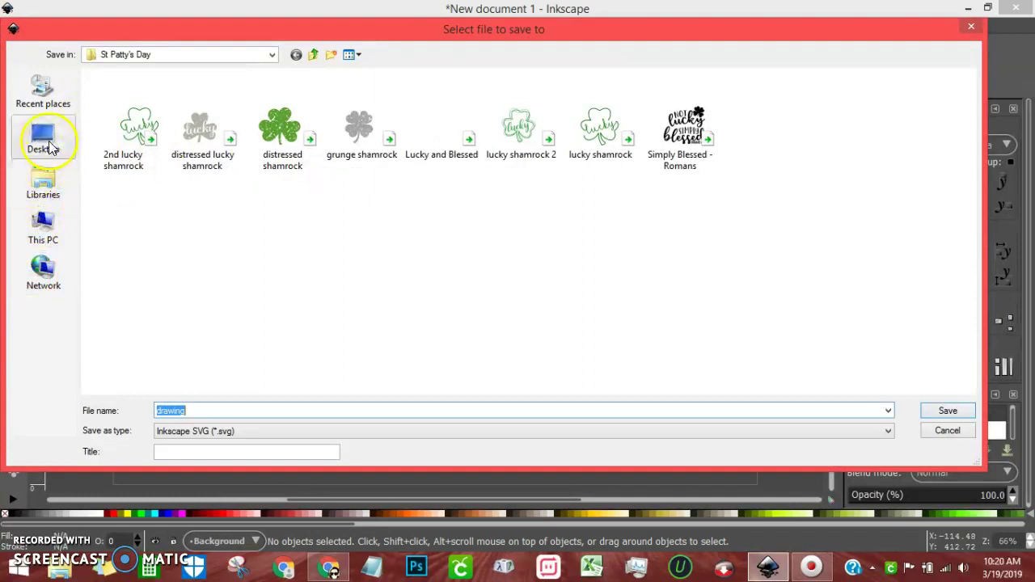
{"action": "left_click", "coordinate": [50, 146]}
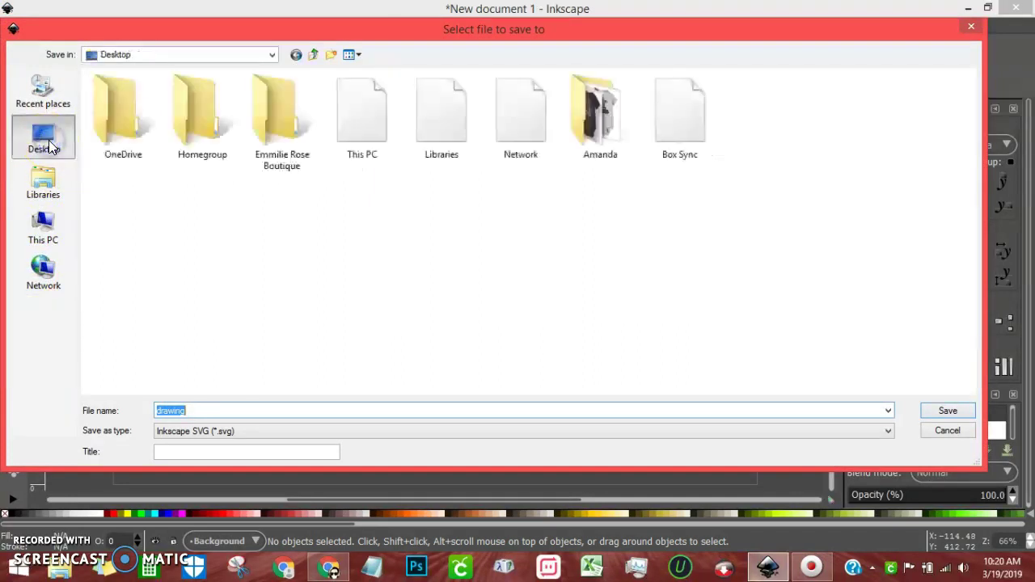
{"action": "type", "text": "shelton knockout"}
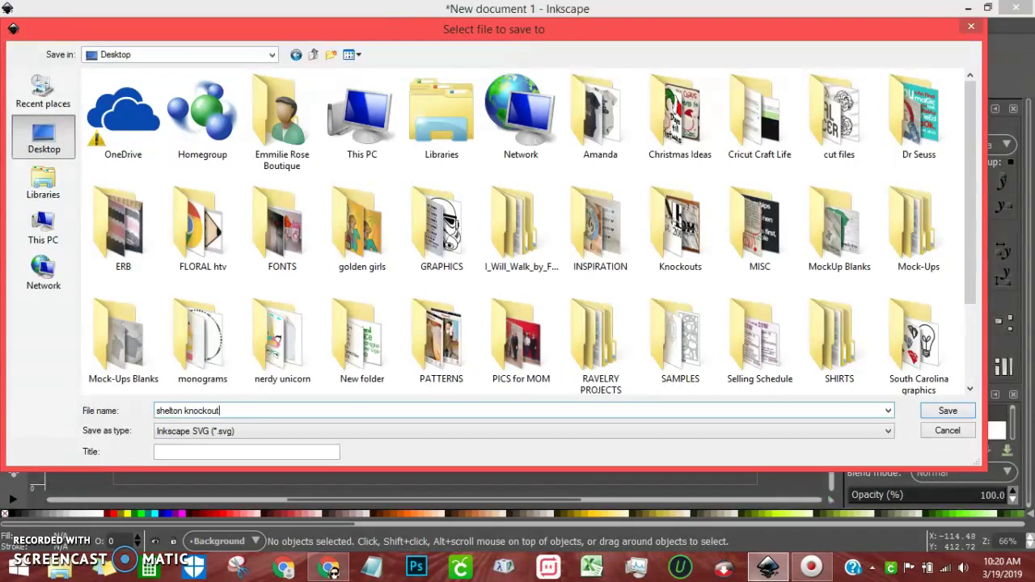
{"action": "key", "text": "Return"}
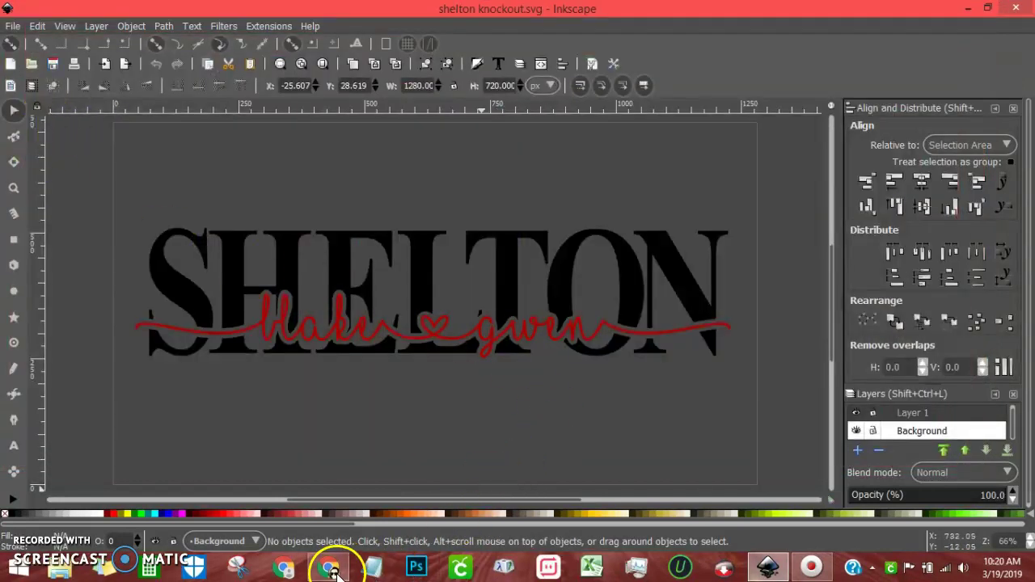
Step: In Cricut Design Space, upload shelton knockout.svg from the Desktop via Upload Image
{"action": "left_click", "coordinate": [333, 571]}
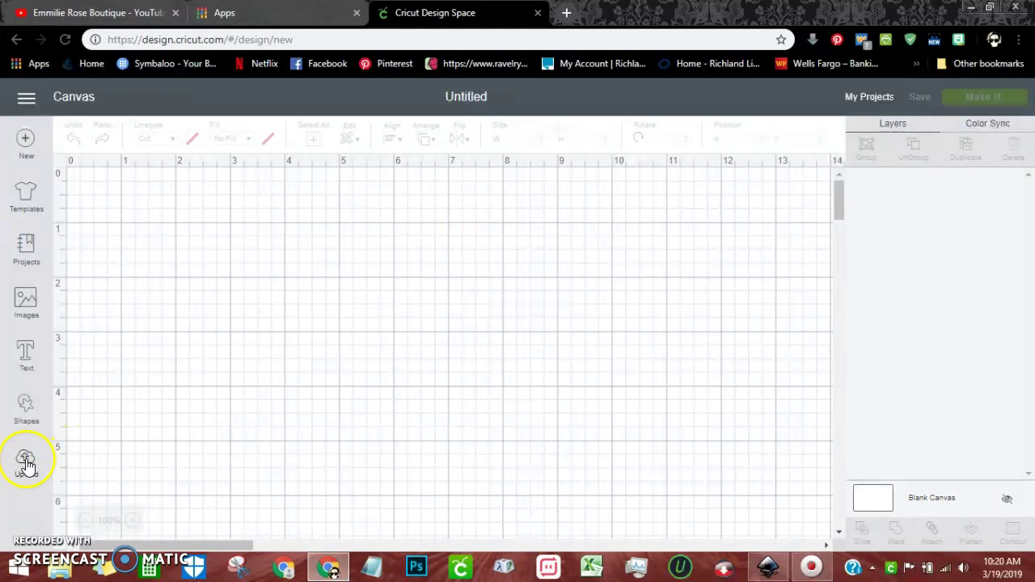
{"action": "left_click", "coordinate": [27, 465]}
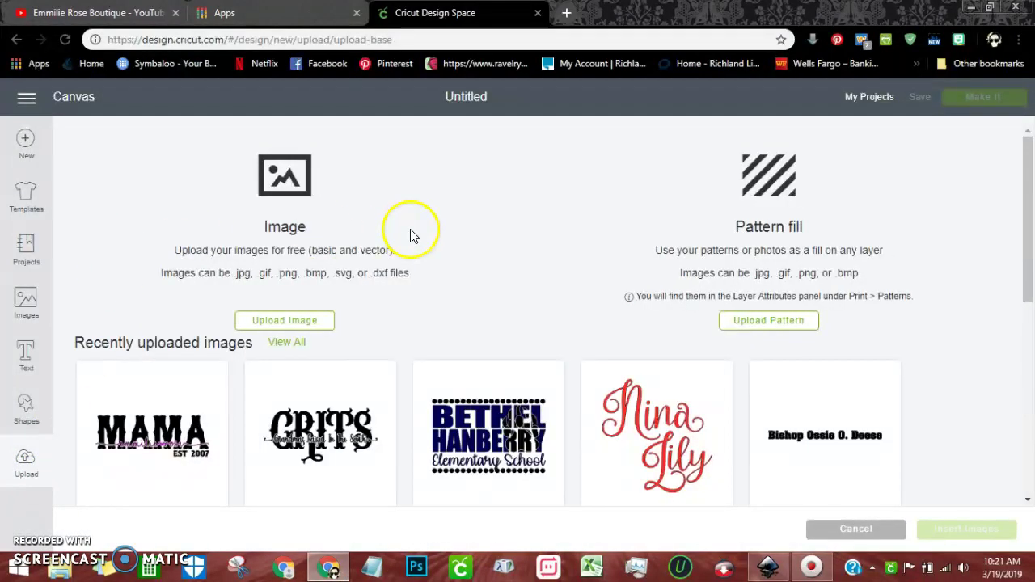
{"action": "left_click", "coordinate": [283, 324]}
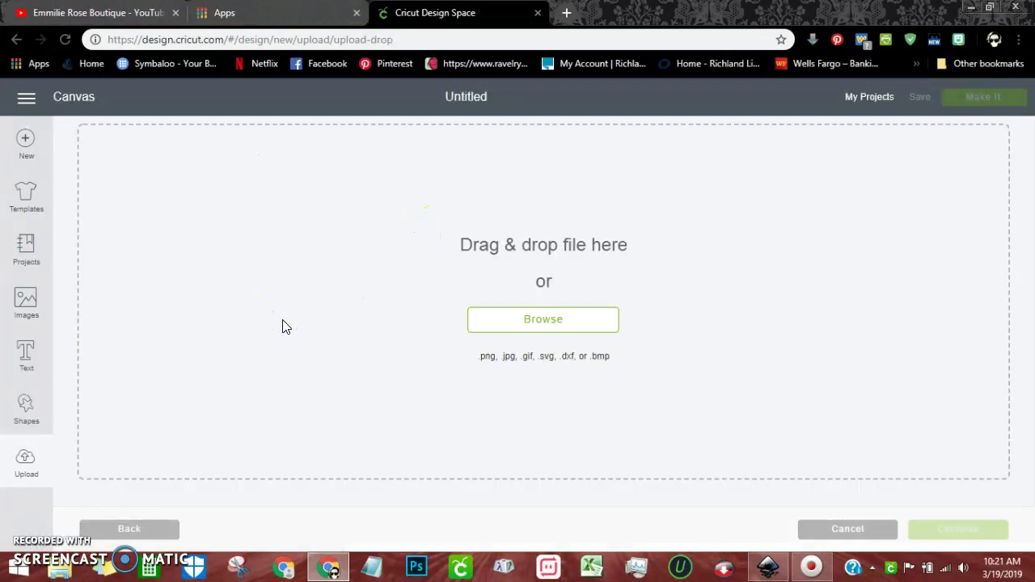
{"action": "left_click", "coordinate": [515, 320]}
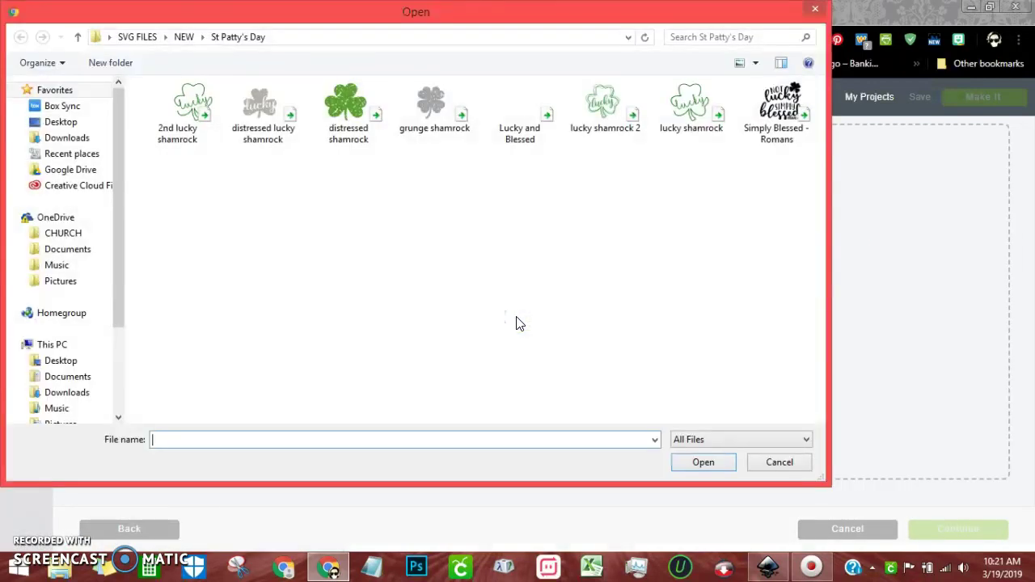
{"action": "left_click", "coordinate": [54, 361]}
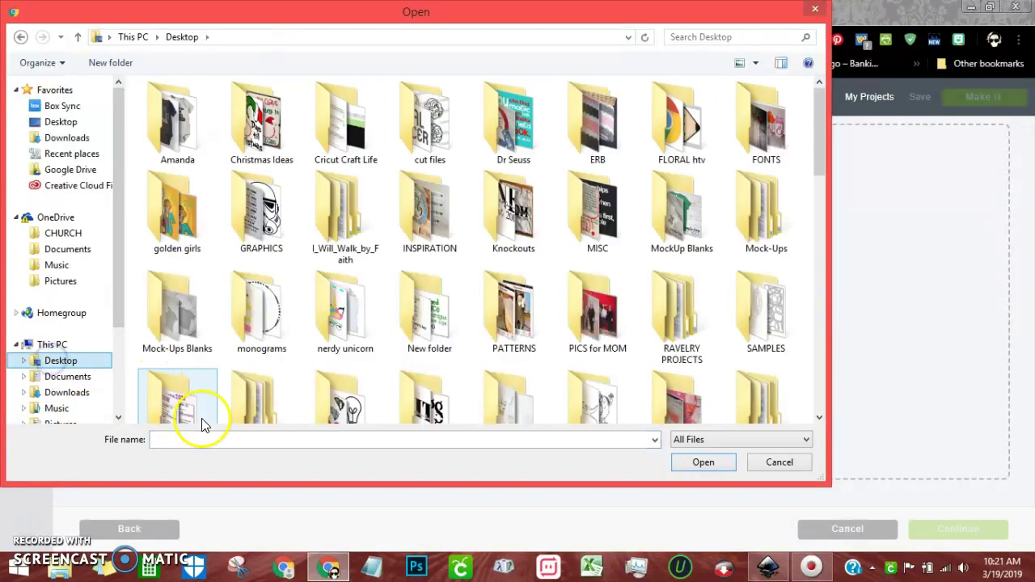
{"action": "left_click", "coordinate": [210, 439]}
{"action": "type", "text": "she"}
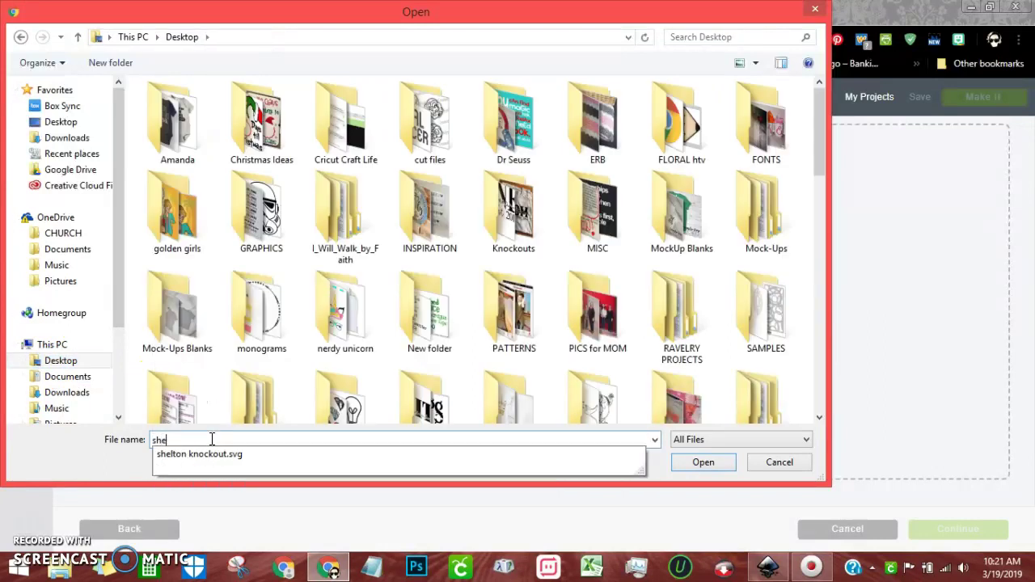
{"action": "key", "text": "Down"}
{"action": "key", "text": "Return"}
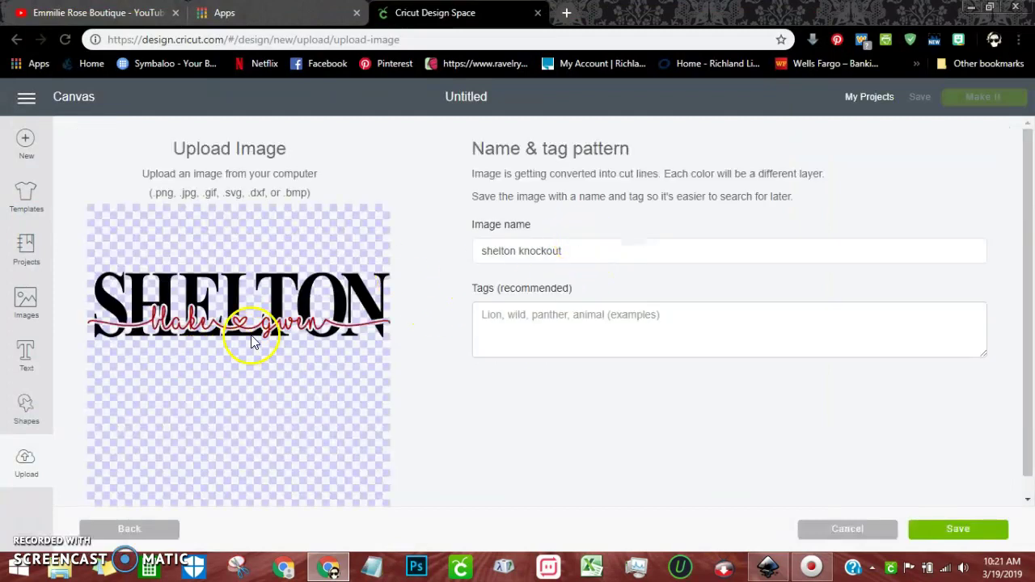
Step: Save the uploaded SHELTON image and insert it onto the Cricut canvas
{"action": "left_click", "coordinate": [945, 530]}
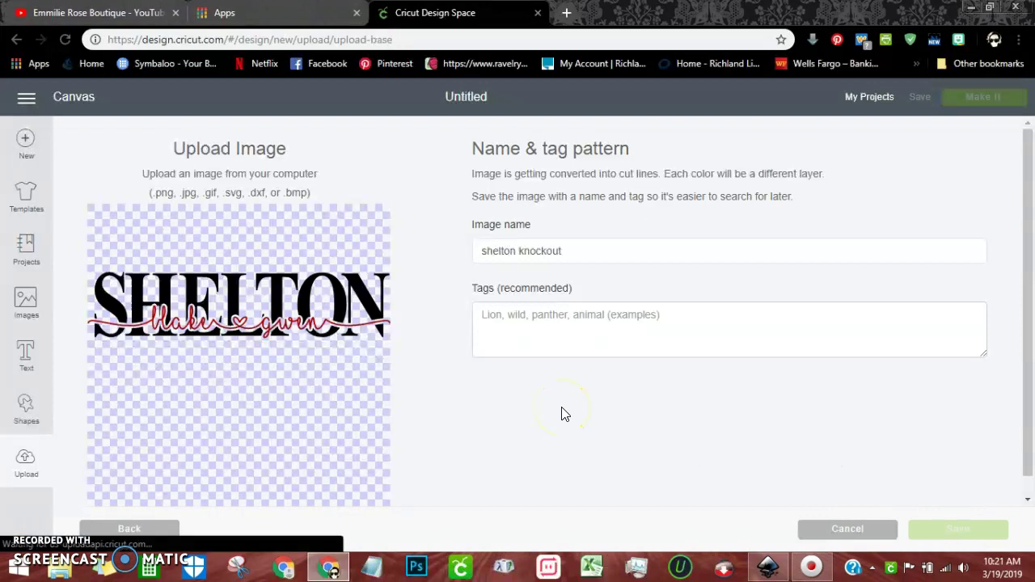
{"action": "left_click", "coordinate": [127, 420]}
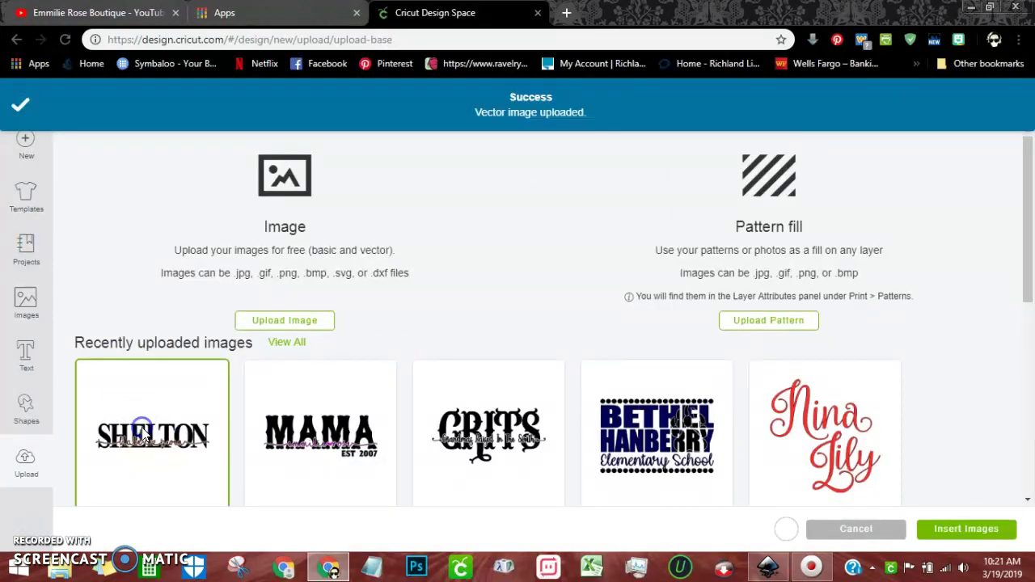
{"action": "left_click", "coordinate": [968, 529]}
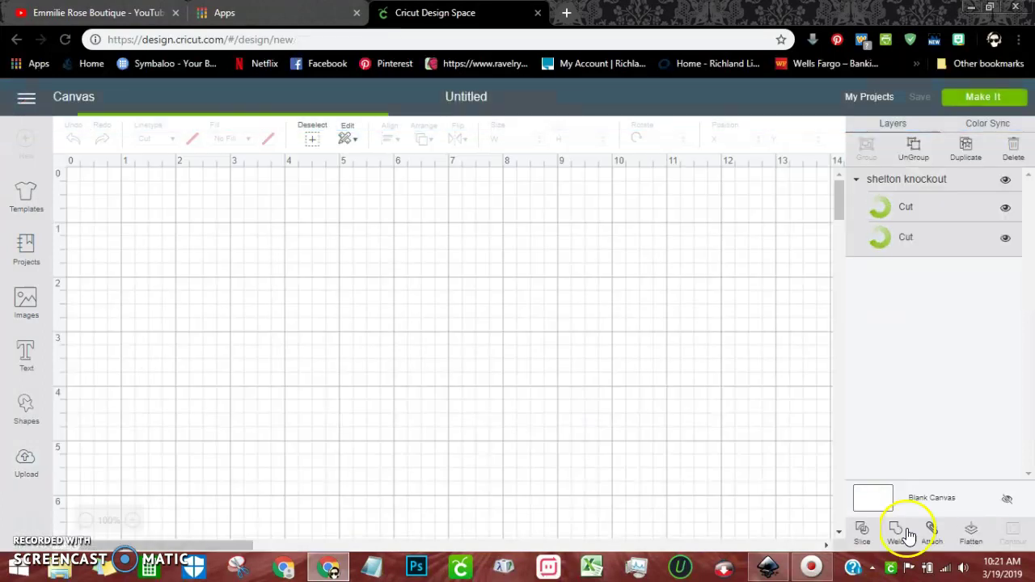
Step: Resize the design to about 10.946 × 2.388 inches and move it to the canvas's top-left
{"action": "left_click", "coordinate": [776, 273]}
{"action": "left_click_drag", "start_coordinate": [405, 354], "coordinate": [764, 534]}
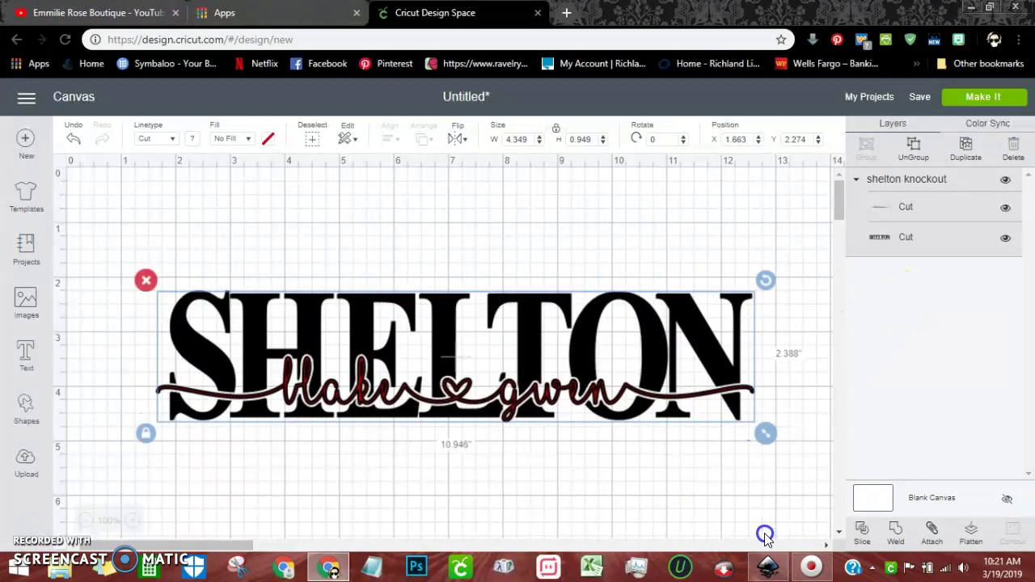
{"action": "left_click_drag", "start_coordinate": [530, 360], "coordinate": [475, 260]}
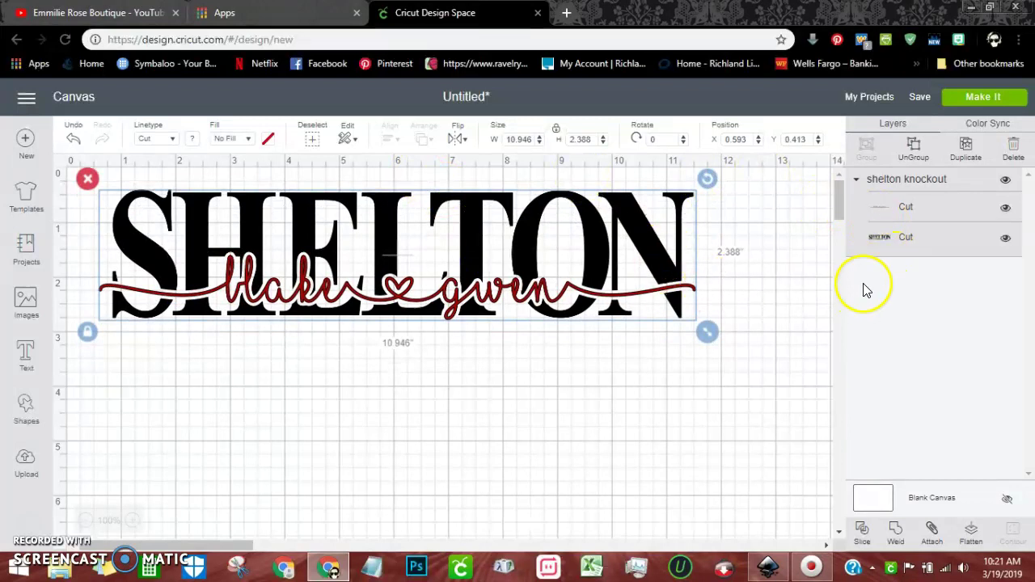